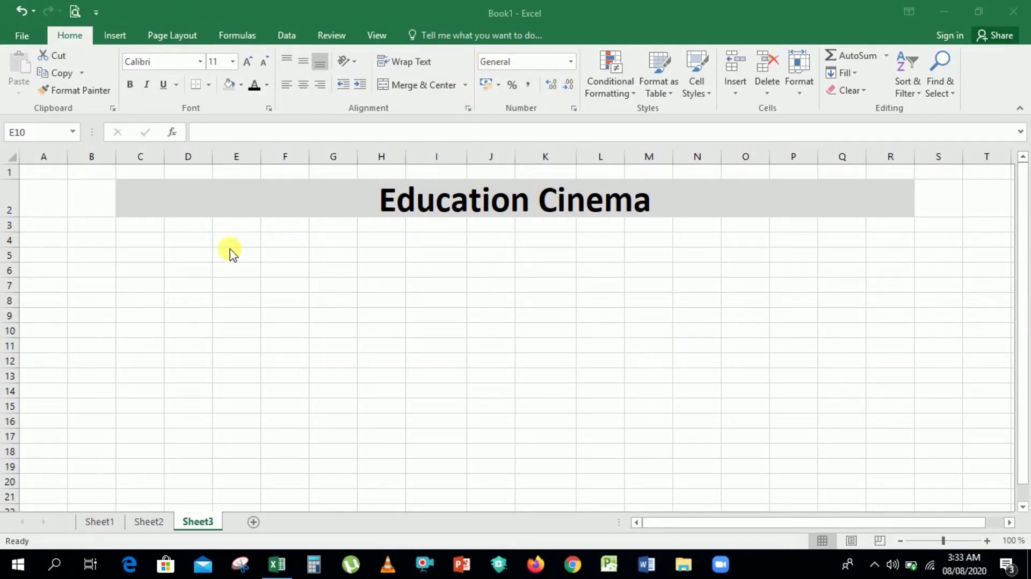
- Enter 1 in C5 and copy it down through C10
{"action": "left_click", "coordinate": [161, 259]}
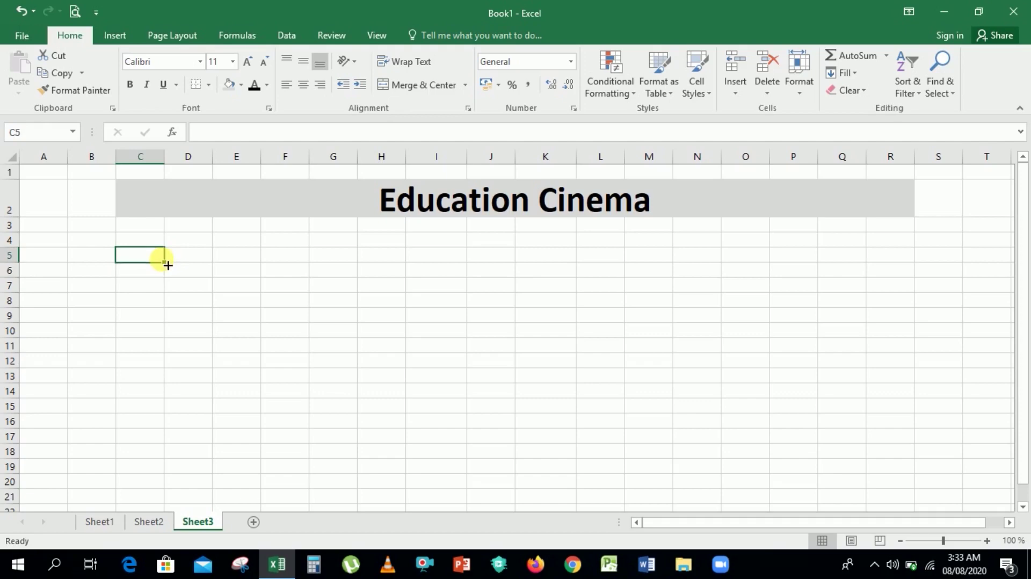
{"action": "type", "text": "1"}
{"action": "key", "text": "Return"}
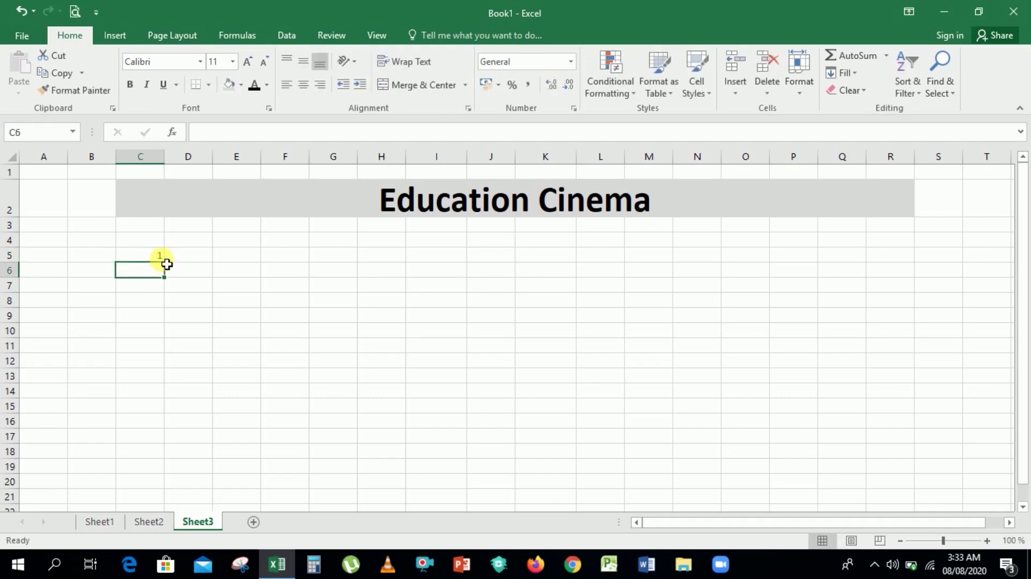
{"action": "key", "text": "Up"}
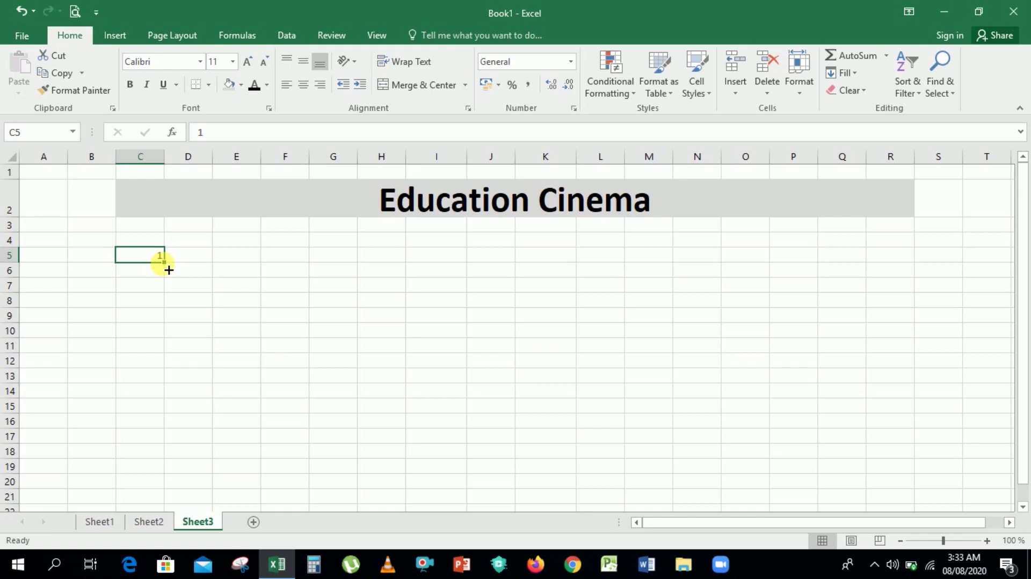
{"action": "left_click_drag", "start_coordinate": [168, 270], "coordinate": [172, 337]}
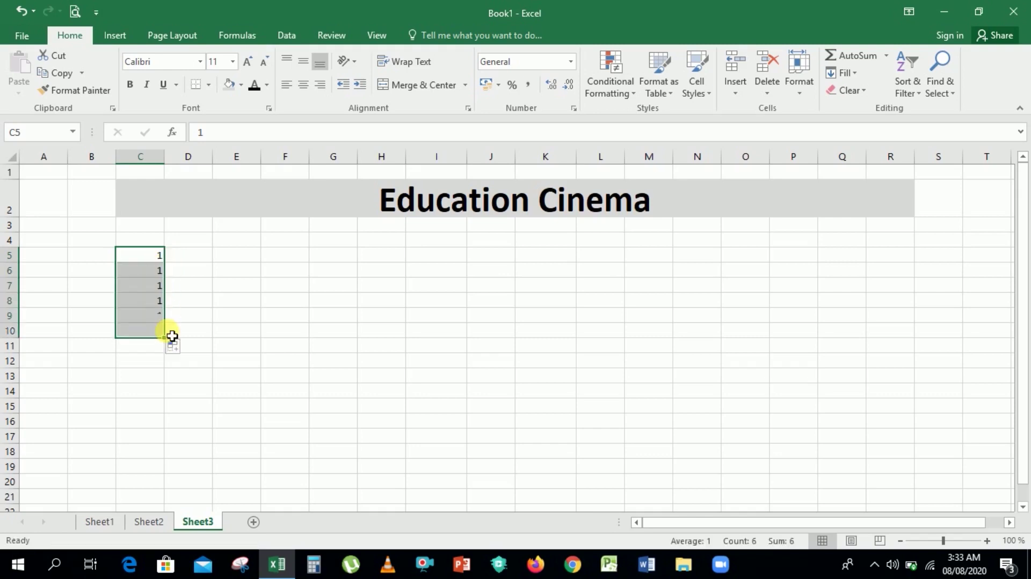
{"action": "left_click", "coordinate": [241, 258]}
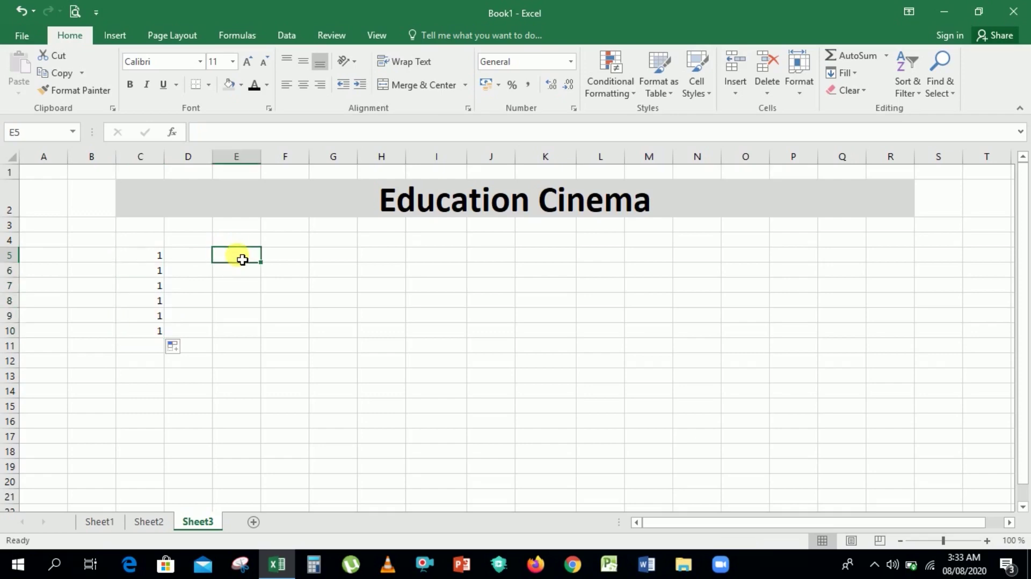
- Enter 1 in E5 and extend it as a 1–6 series down to E10
{"action": "type", "text": "1"}
{"action": "key", "text": "Return"}
{"action": "left_click", "coordinate": [242, 259]}
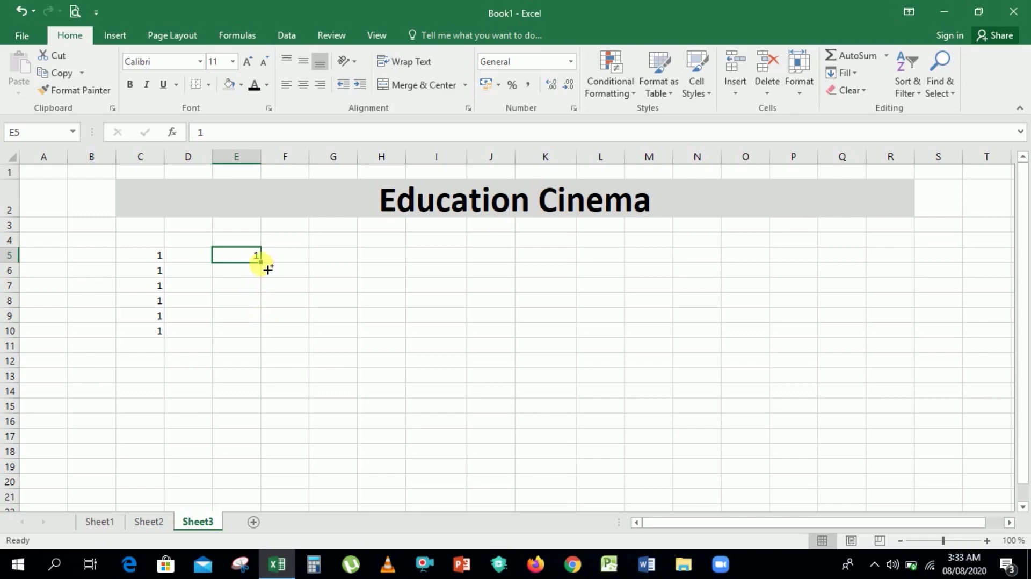
{"action": "left_click_drag", "start_coordinate": [267, 268], "coordinate": [265, 338]}
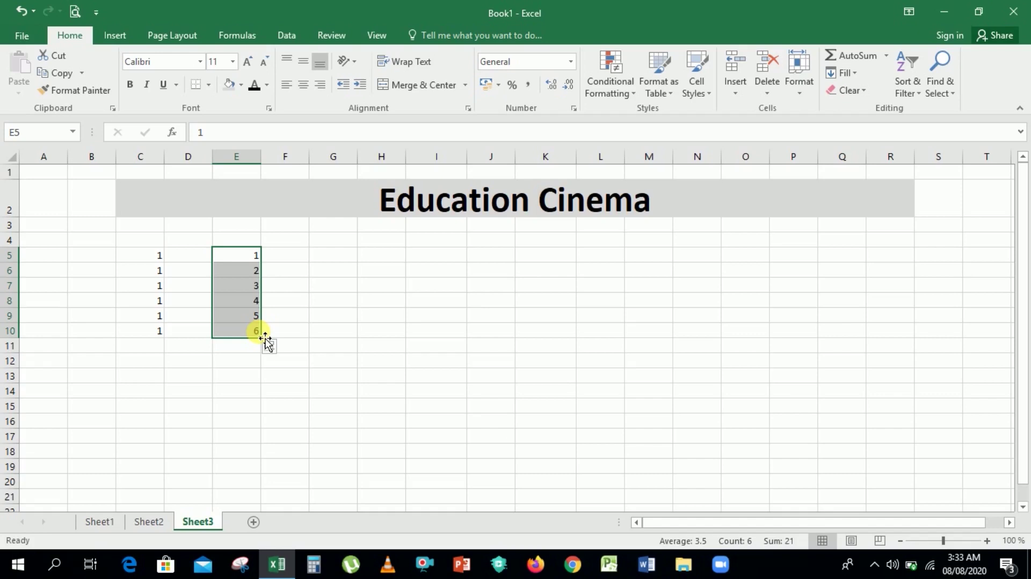
{"action": "key", "text": "Right"}
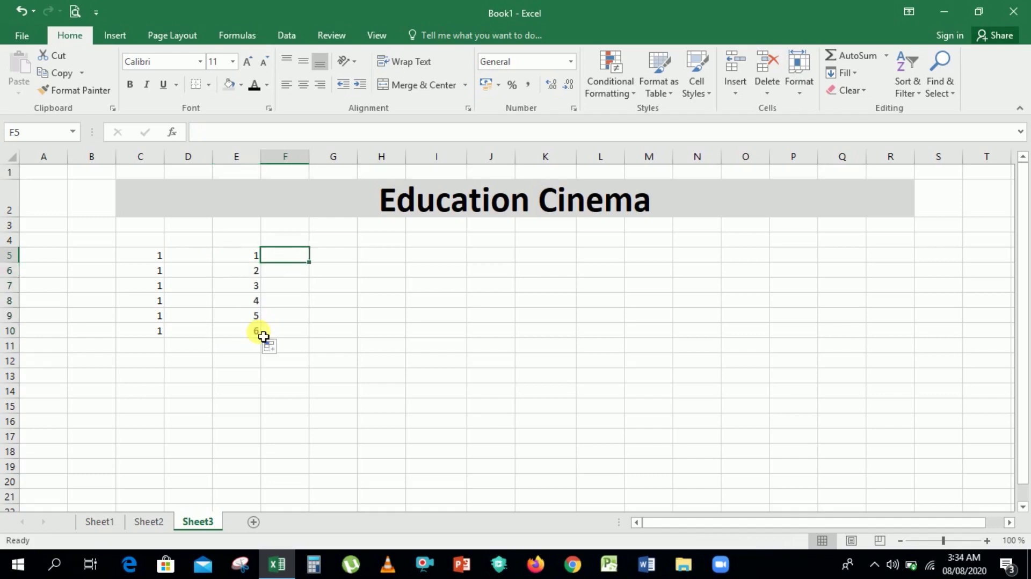
{"action": "key", "text": "Right"}
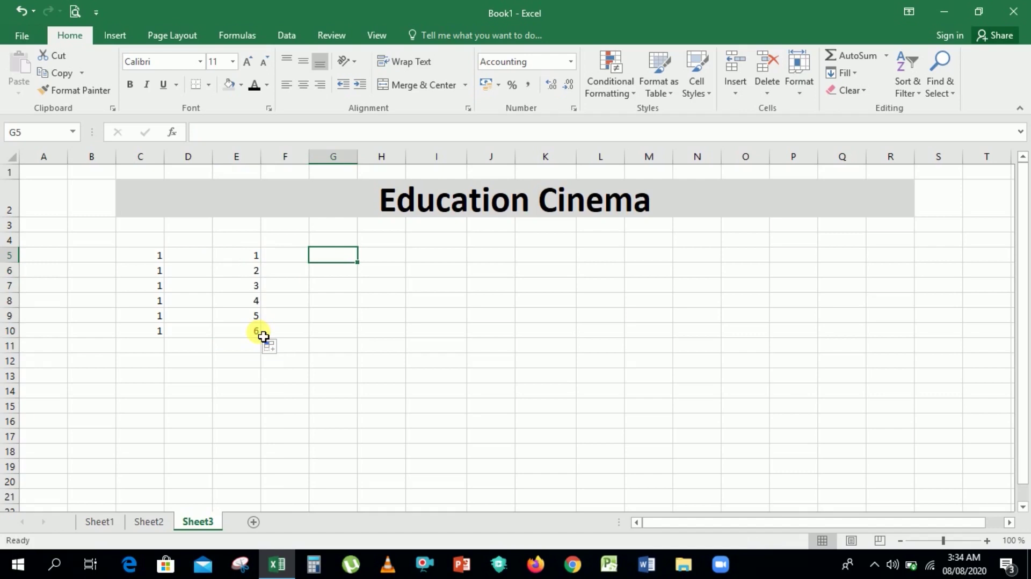
{"action": "type", "text": "20"}
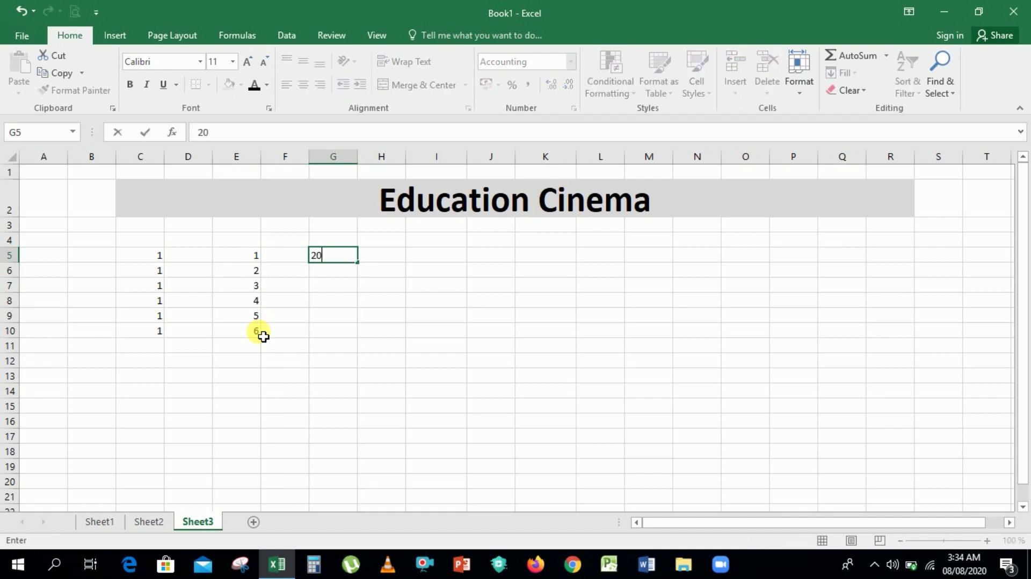
{"action": "key", "text": "Return"}
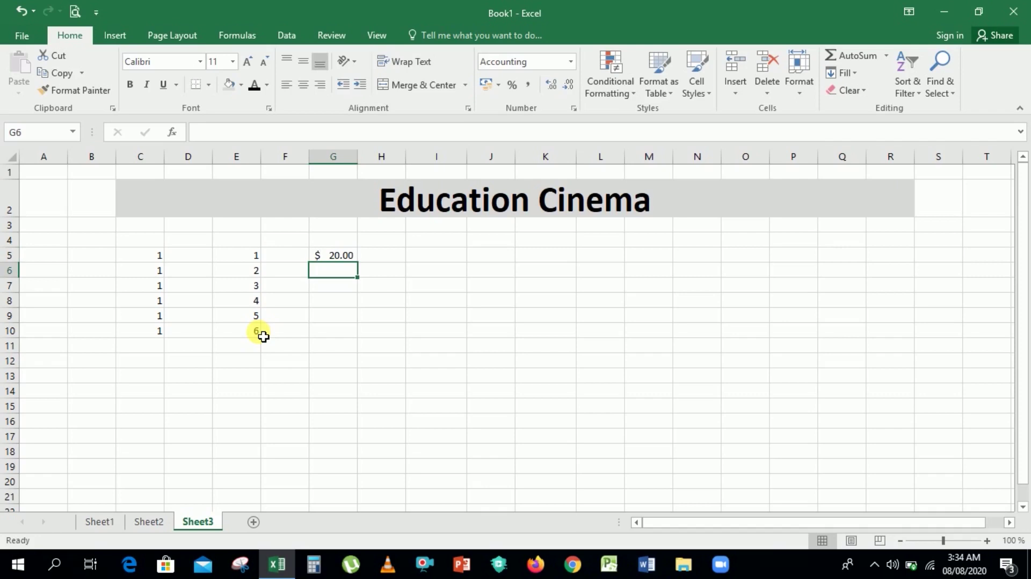
{"action": "key", "text": "Up"}
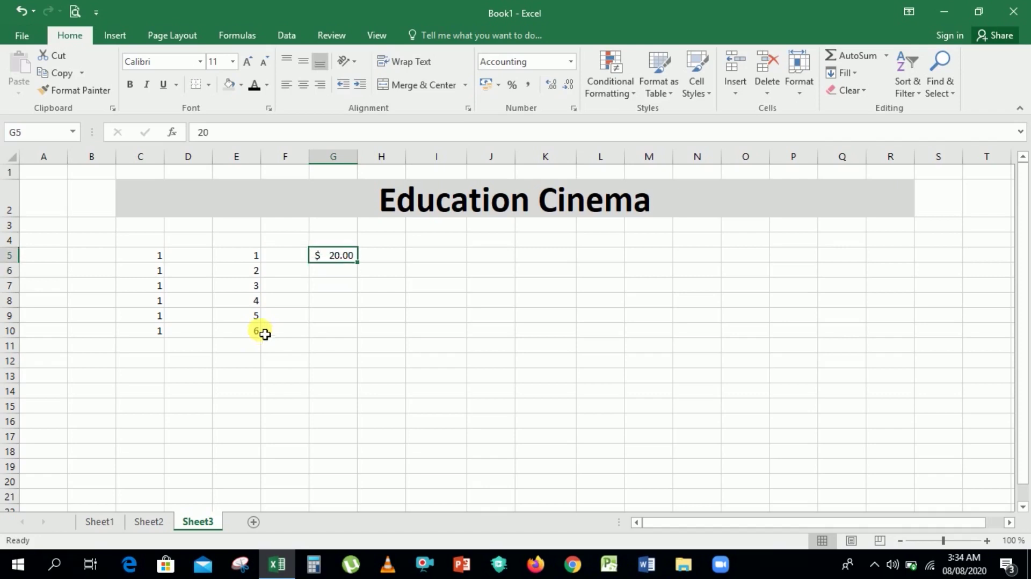
{"action": "left_click", "coordinate": [501, 86]}
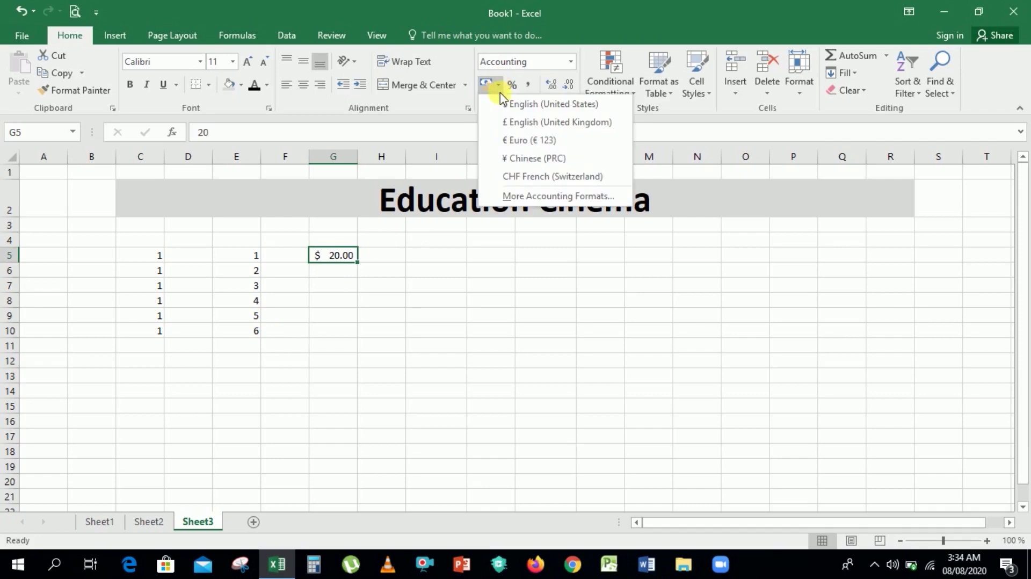
{"action": "left_click", "coordinate": [500, 101]}
{"action": "left_click", "coordinate": [344, 285]}
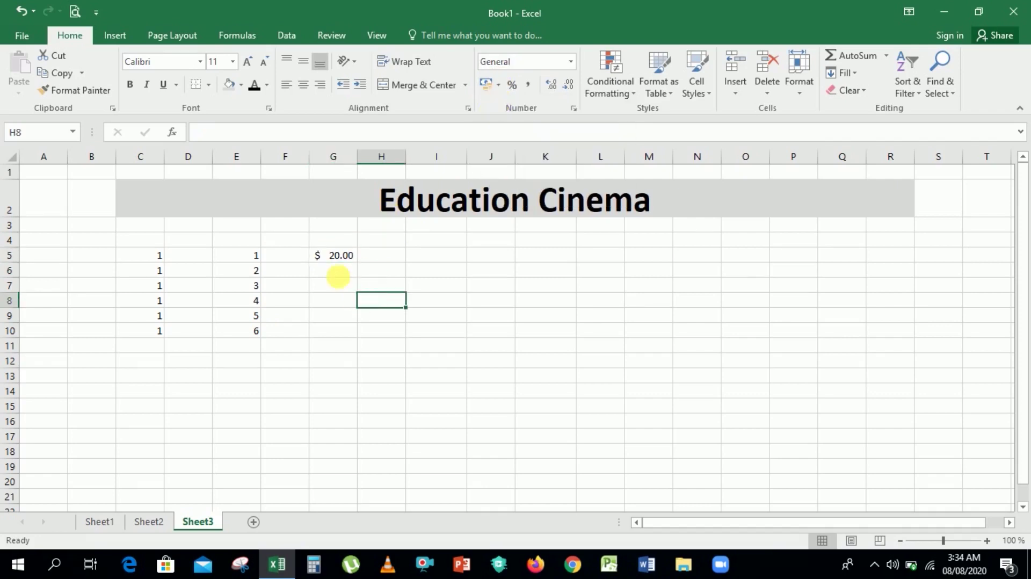
{"action": "type", "text": "2"}
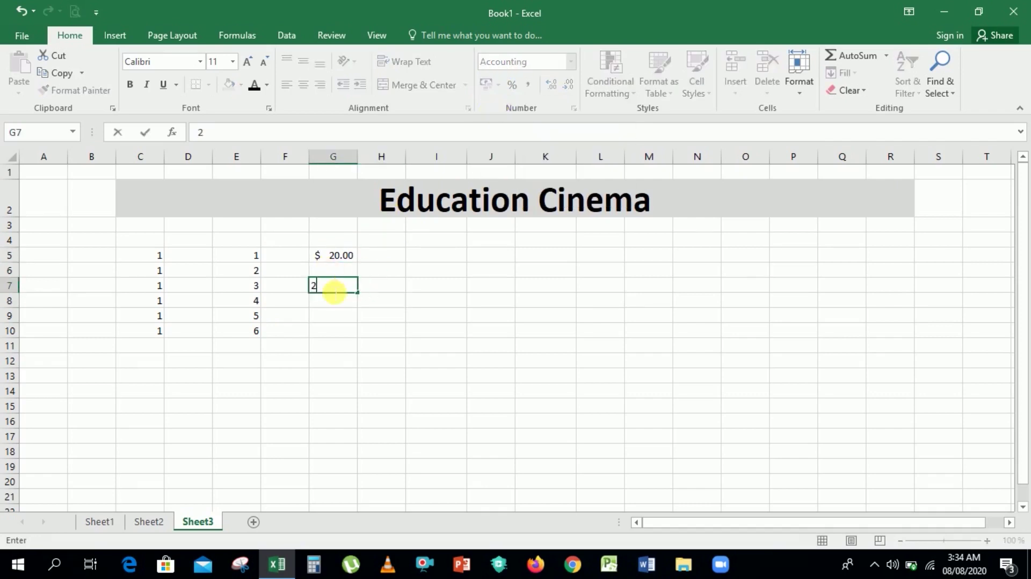
{"action": "type", "text": "0"}
{"action": "key", "text": "Return"}
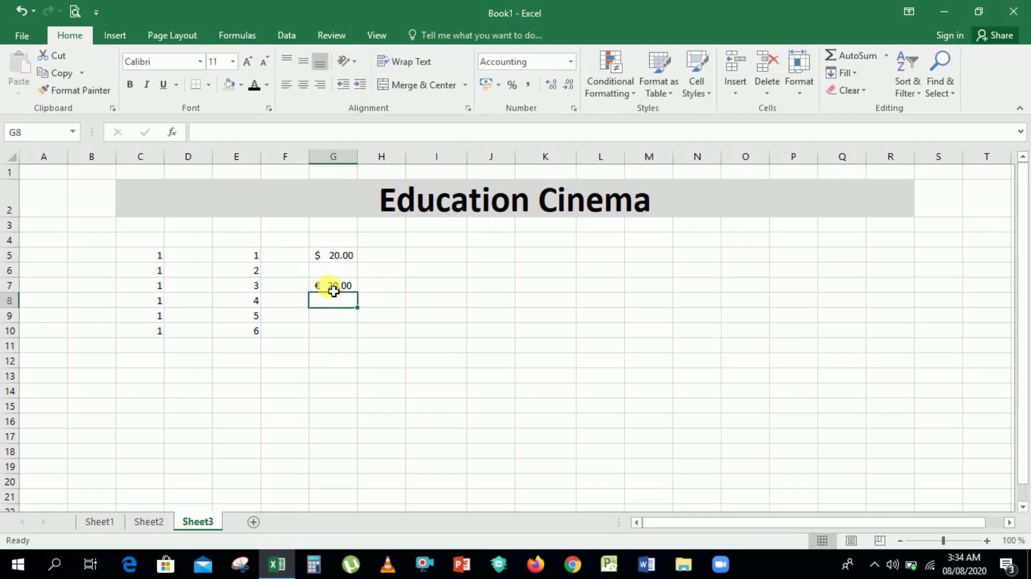
{"action": "key", "text": "Up"}
{"action": "key", "text": "Up"}
{"action": "key", "text": "Up"}
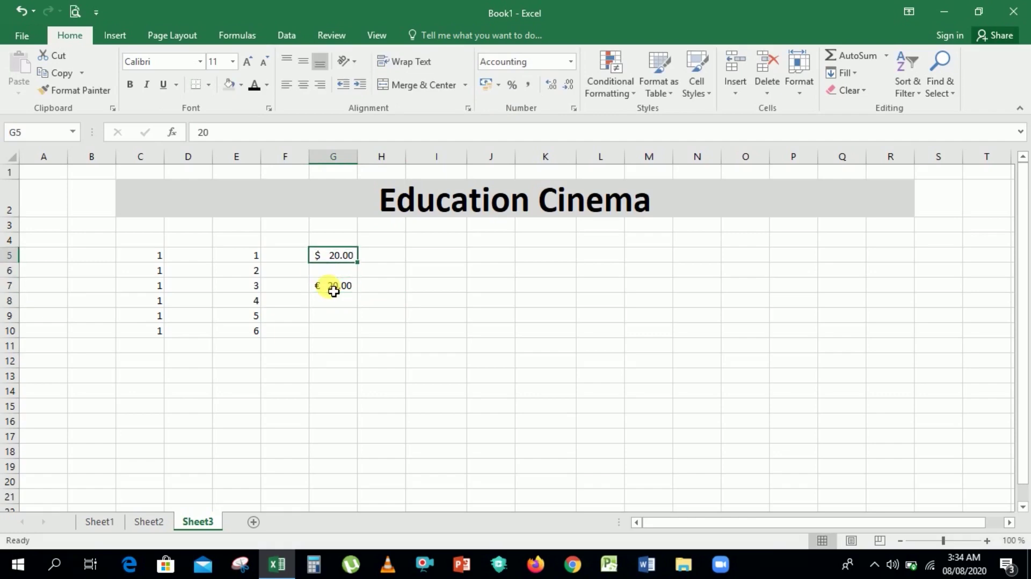
{"action": "key", "text": "Left"}
{"action": "key", "text": "Left"}
{"action": "key", "text": "Right"}
{"action": "key", "text": "Right"}
{"action": "key", "text": "ctrl+z"}
{"action": "key", "text": "ctrl+z"}
{"action": "key", "text": "ctrl+z"}
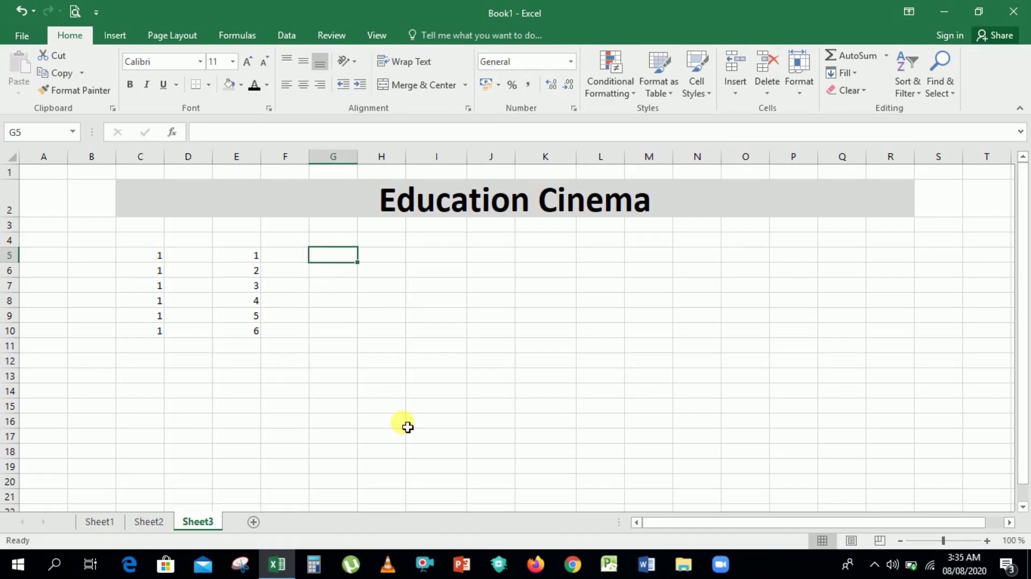
- Enter 20 in G5 and format it as US dollar accounting with two decimals ($ 20.00)
{"action": "type", "text": "2"}
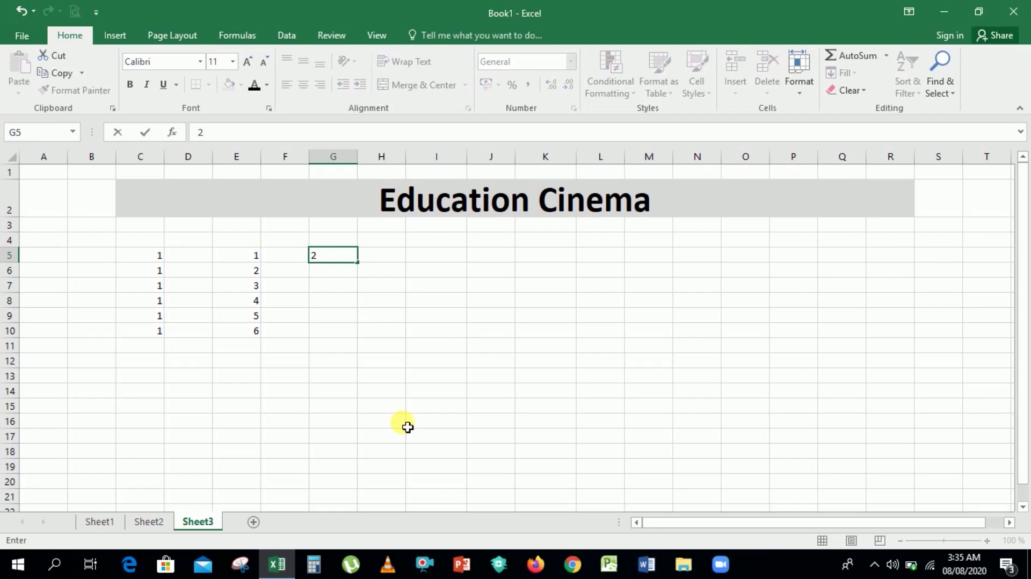
{"action": "type", "text": "0"}
{"action": "key", "text": "Return"}
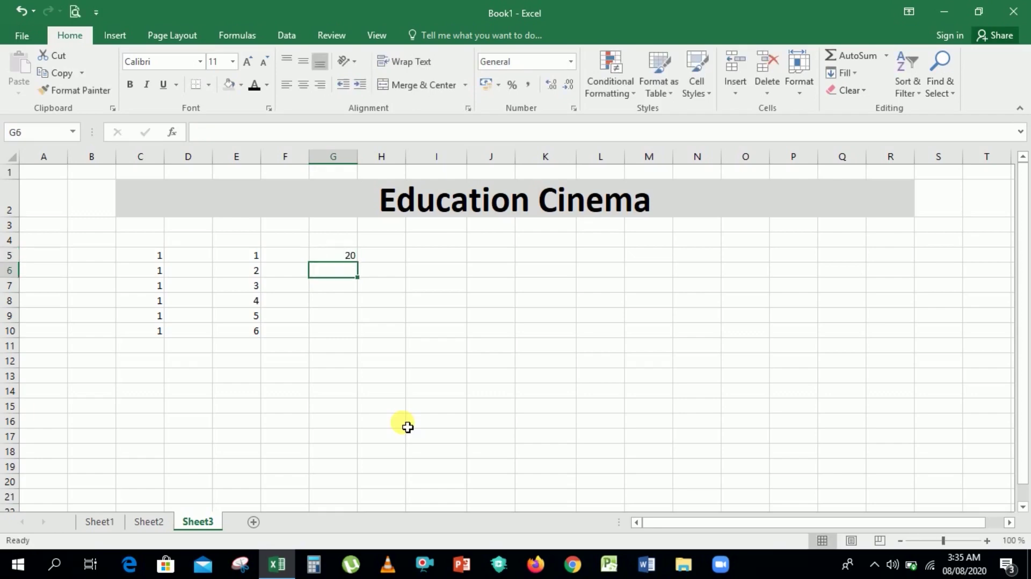
{"action": "key", "text": "Up"}
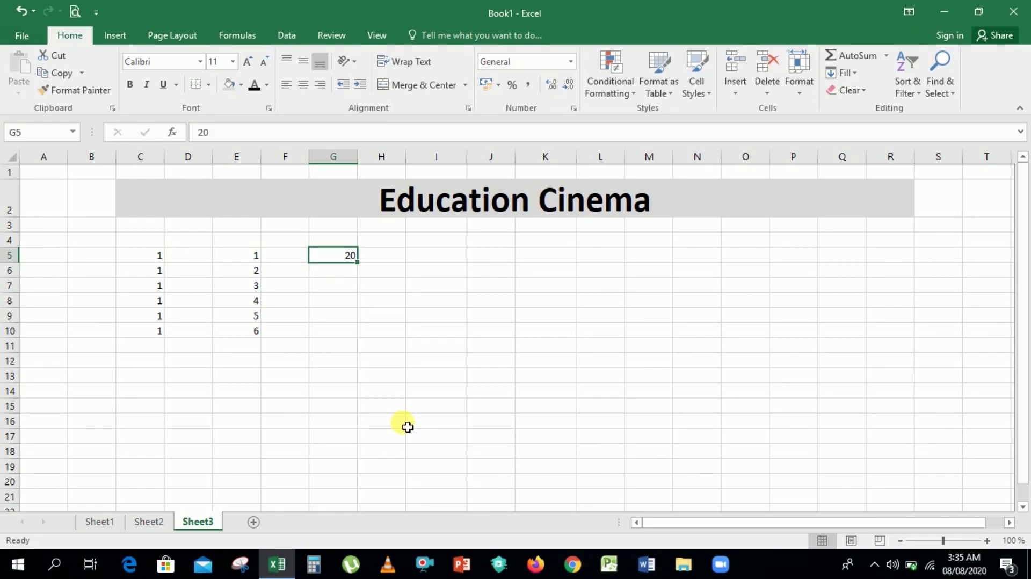
{"action": "left_click", "coordinate": [499, 86]}
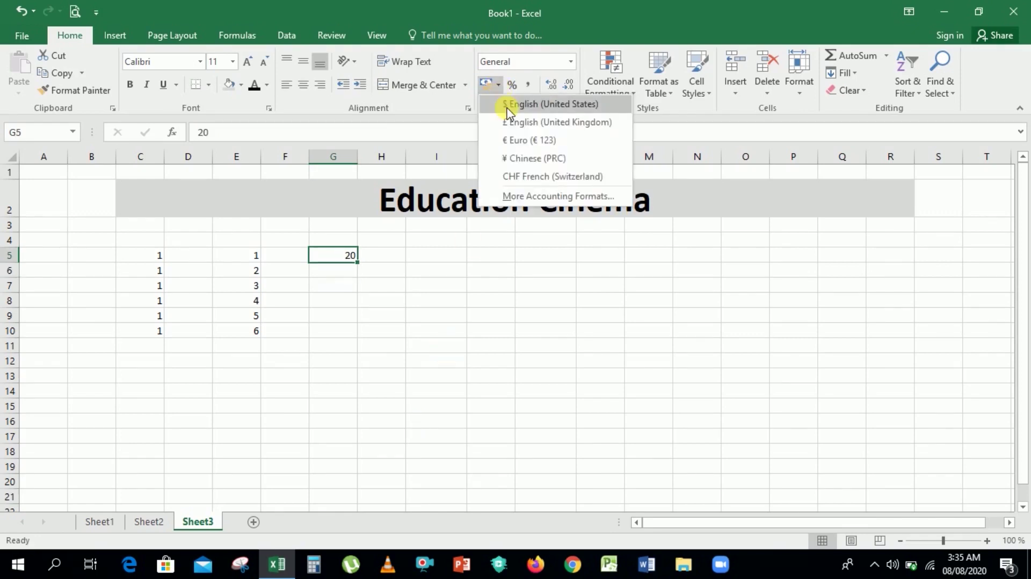
{"action": "left_click", "coordinate": [553, 103]}
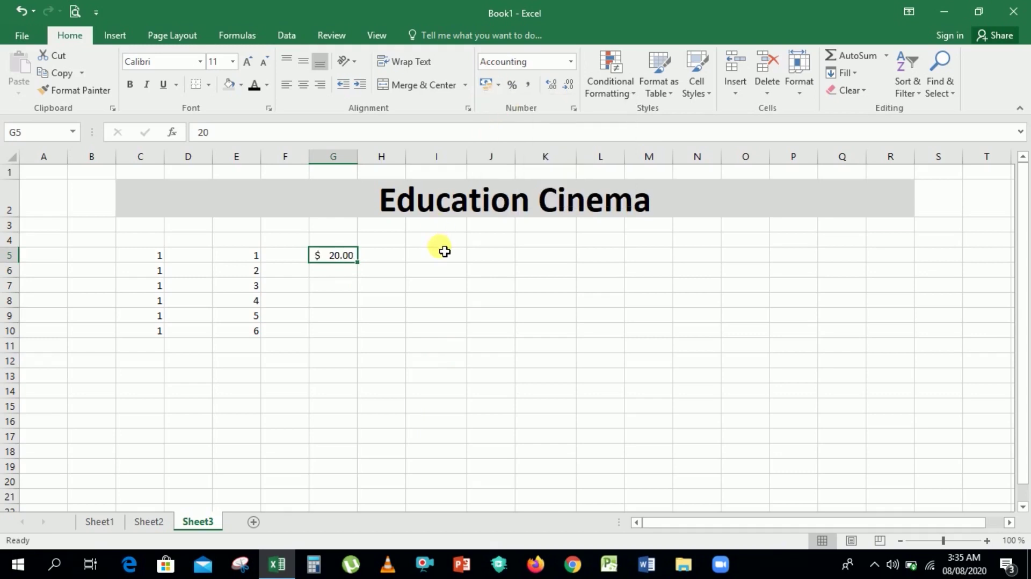
{"action": "left_click", "coordinate": [569, 85]}
{"action": "left_click", "coordinate": [569, 85]}
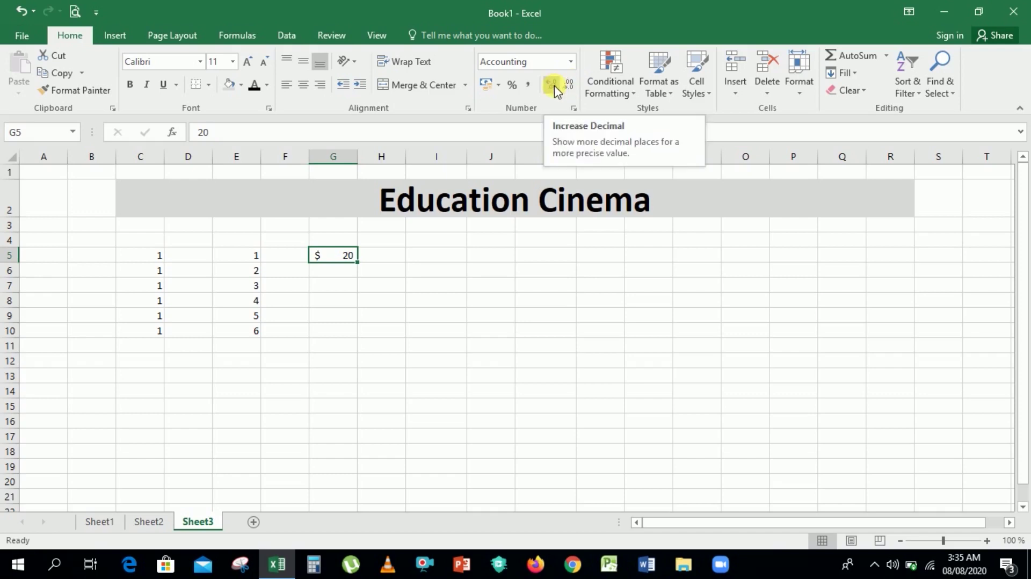
{"action": "left_click", "coordinate": [553, 85]}
{"action": "left_click", "coordinate": [553, 85]}
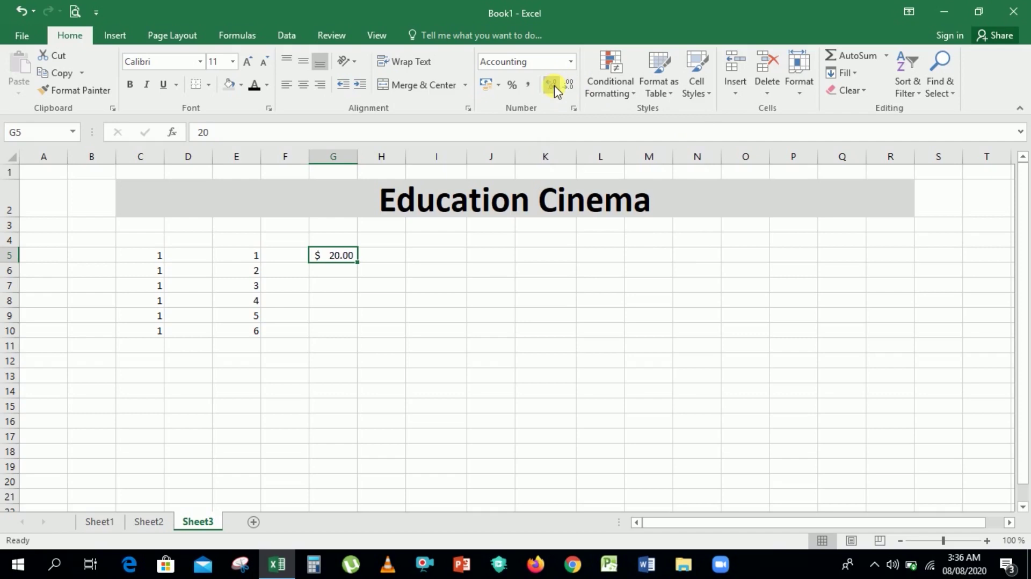
{"action": "left_click", "coordinate": [335, 291]}
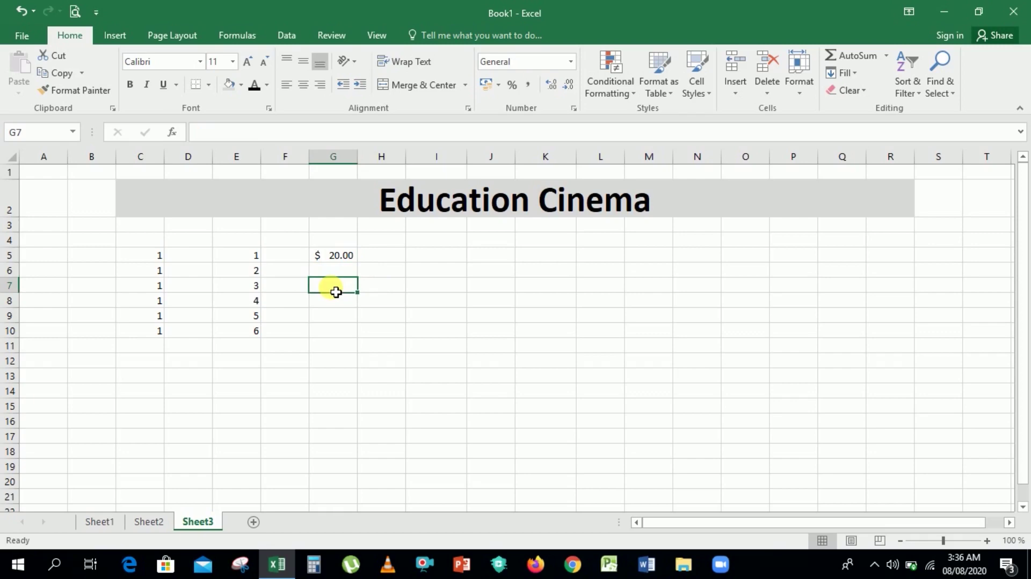
- Enter 34 in G7 and format it as UK pound accounting (£ 34.00)
{"action": "type", "text": "34"}
{"action": "key", "text": "Return"}
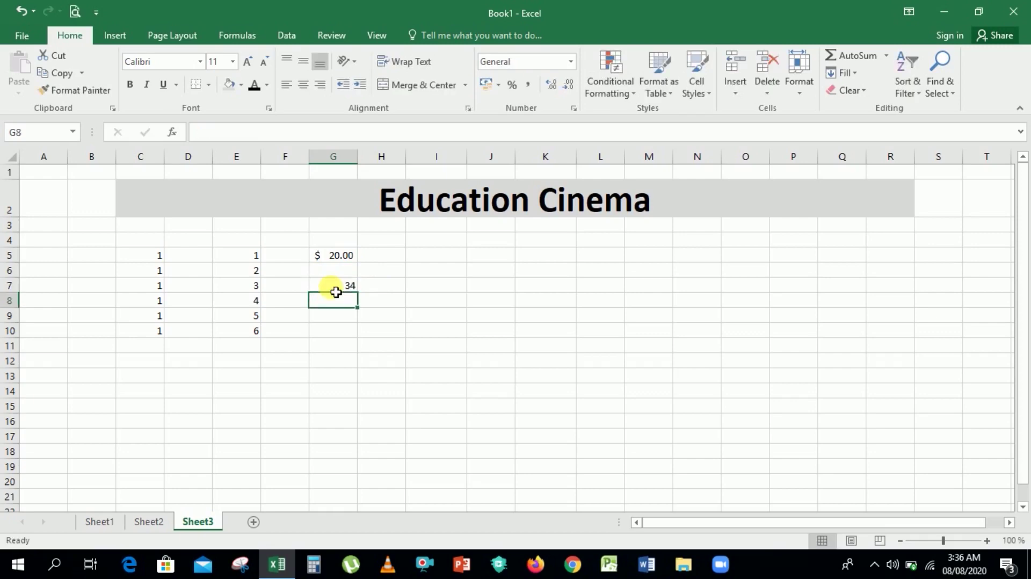
{"action": "left_click", "coordinate": [335, 292]}
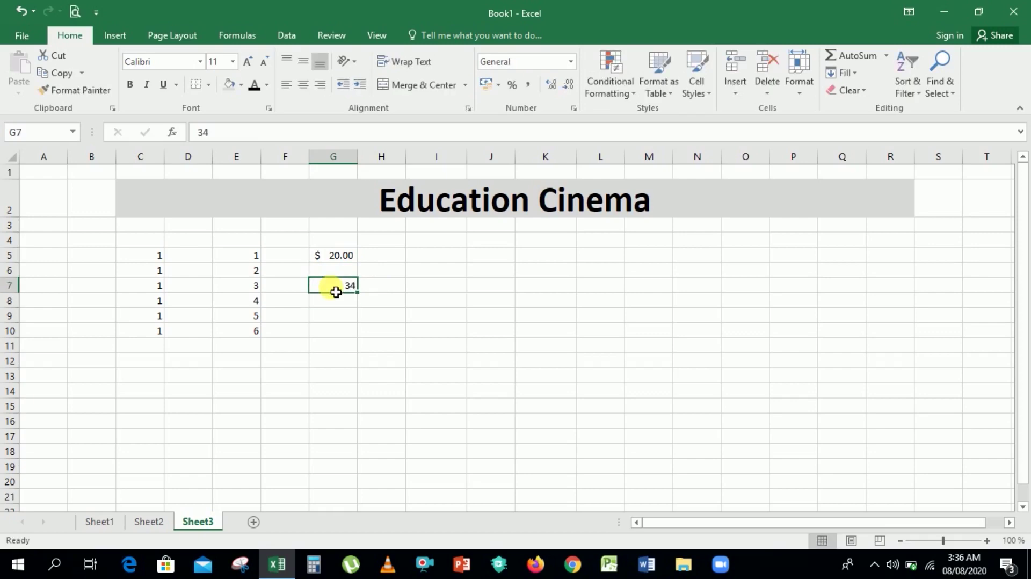
{"action": "left_click", "coordinate": [498, 85]}
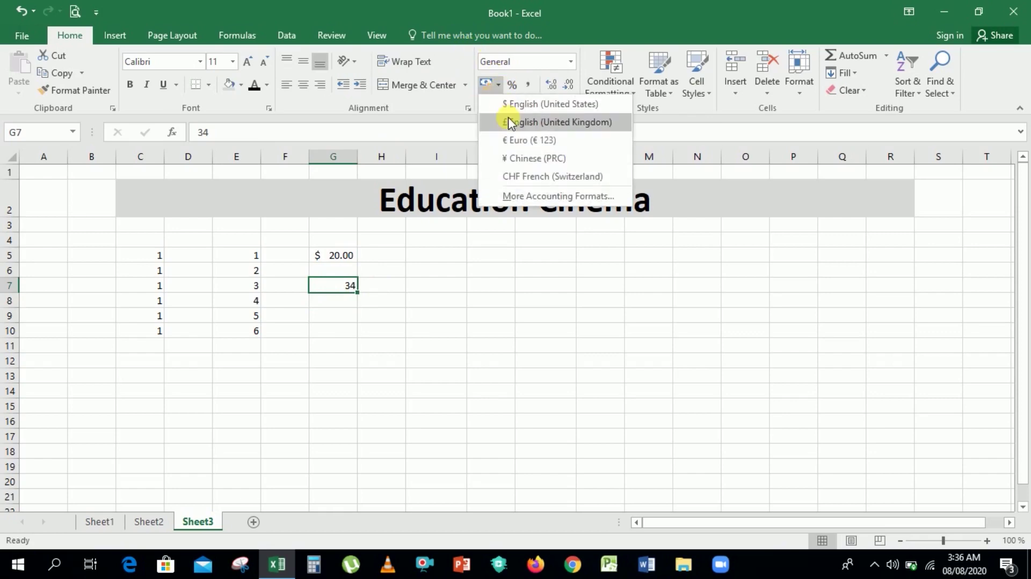
{"action": "left_click", "coordinate": [546, 122]}
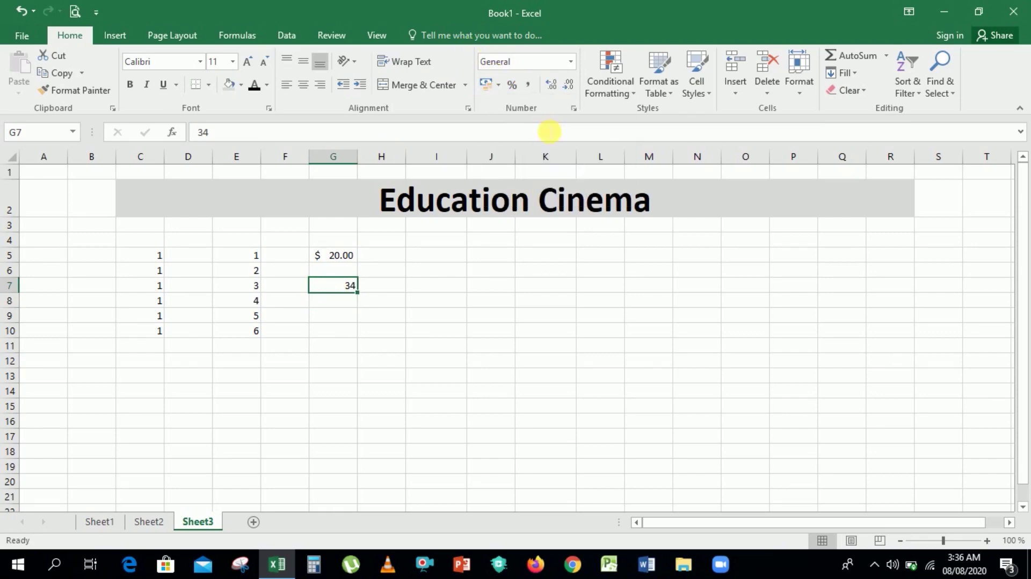
- Enter 65 in G9 and format it as euro accounting (€ 65.00)
{"action": "left_click", "coordinate": [344, 320]}
{"action": "type", "text": "65"}
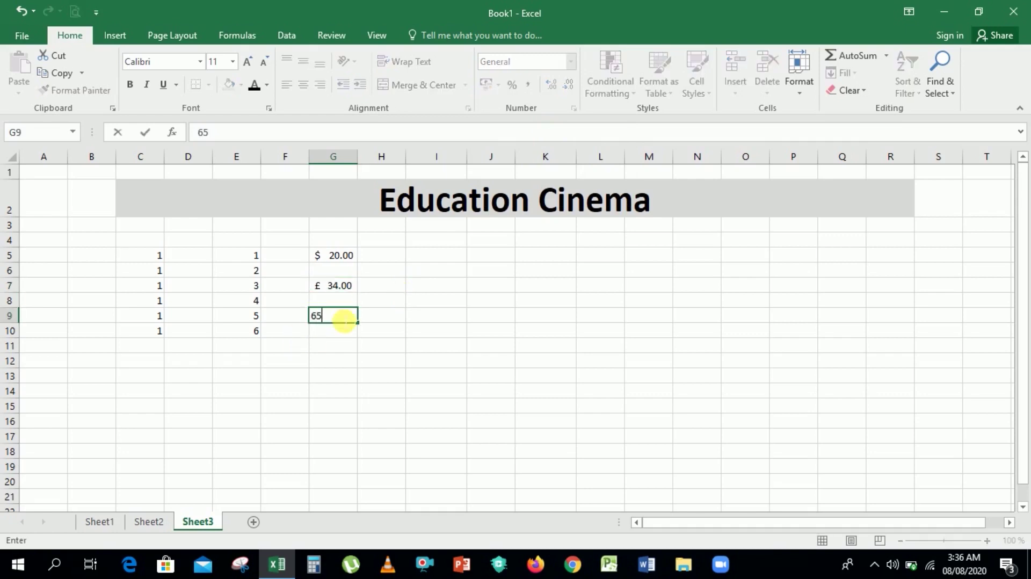
{"action": "key", "text": "Return"}
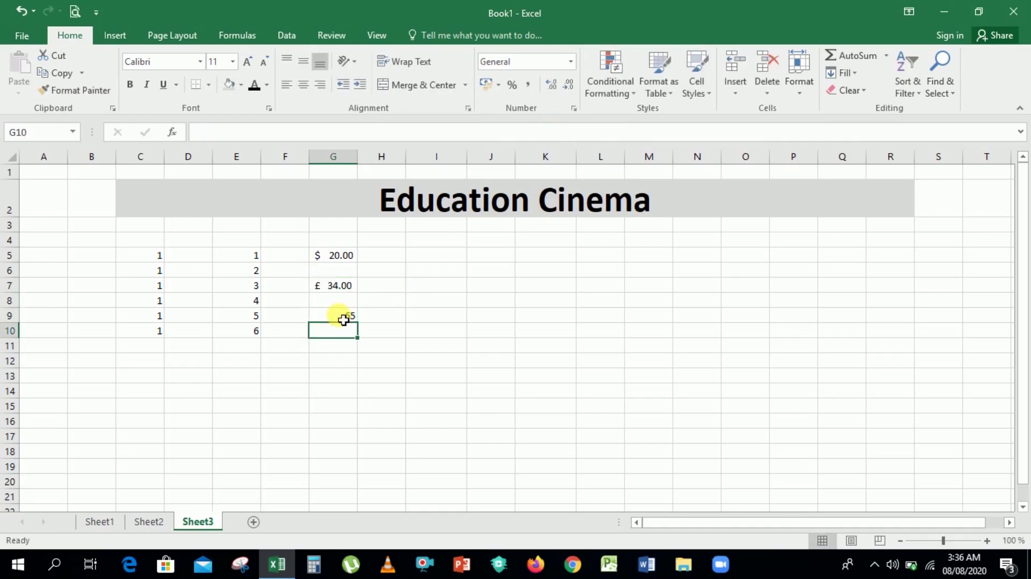
{"action": "left_click", "coordinate": [344, 320]}
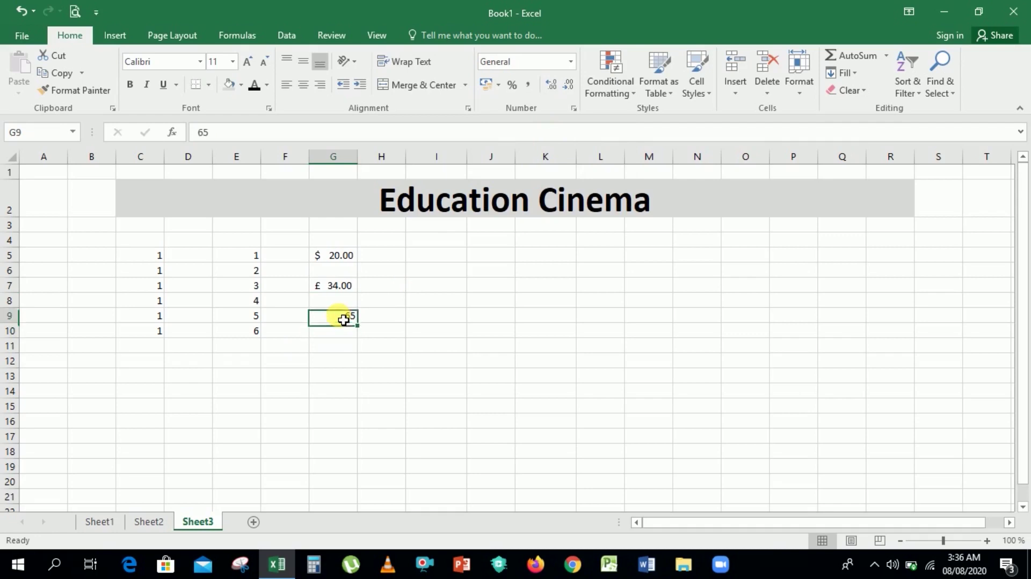
{"action": "left_click", "coordinate": [499, 85]}
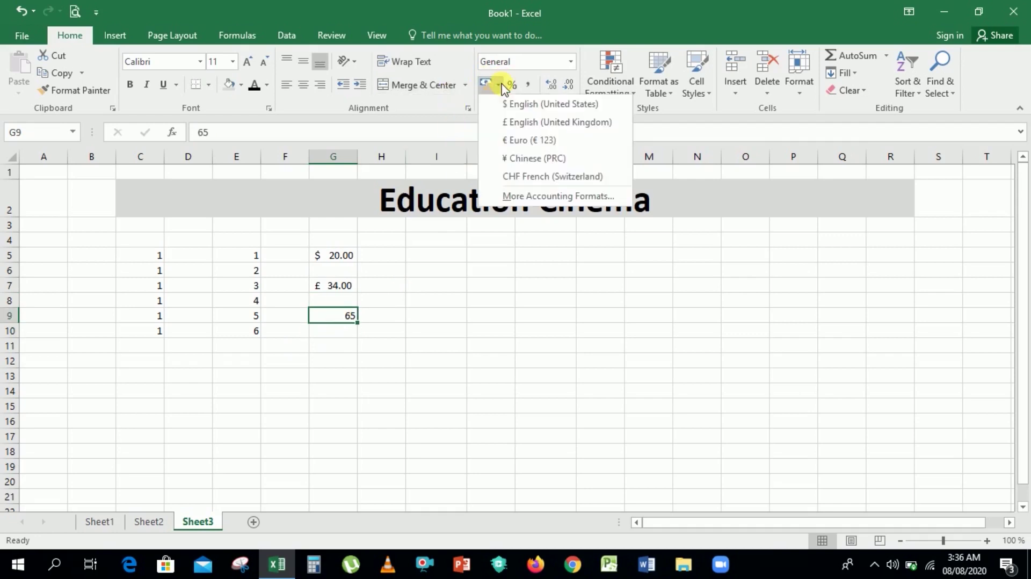
{"action": "left_click", "coordinate": [519, 141]}
{"action": "left_click", "coordinate": [476, 318]}
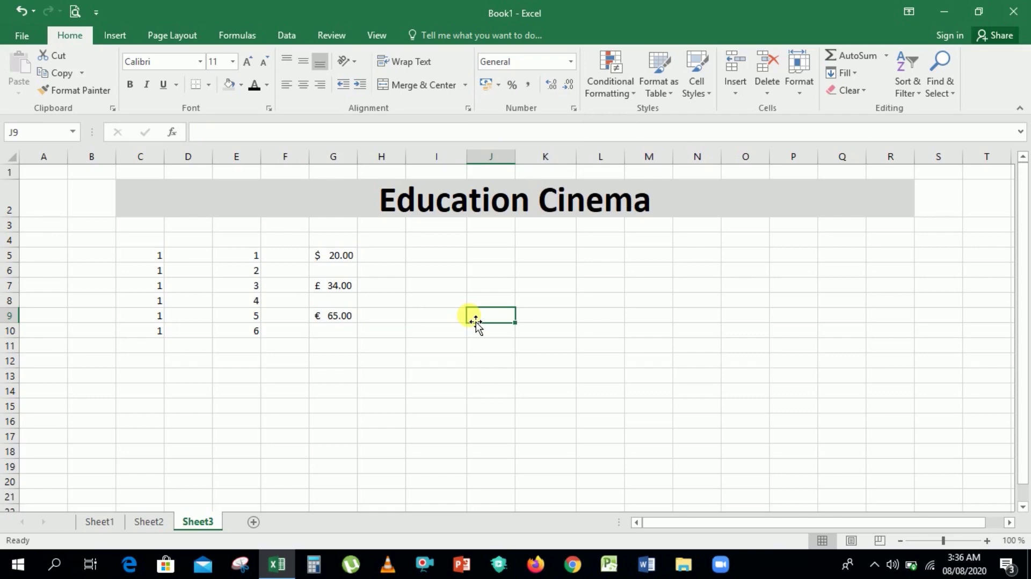
{"action": "left_click", "coordinate": [498, 84]}
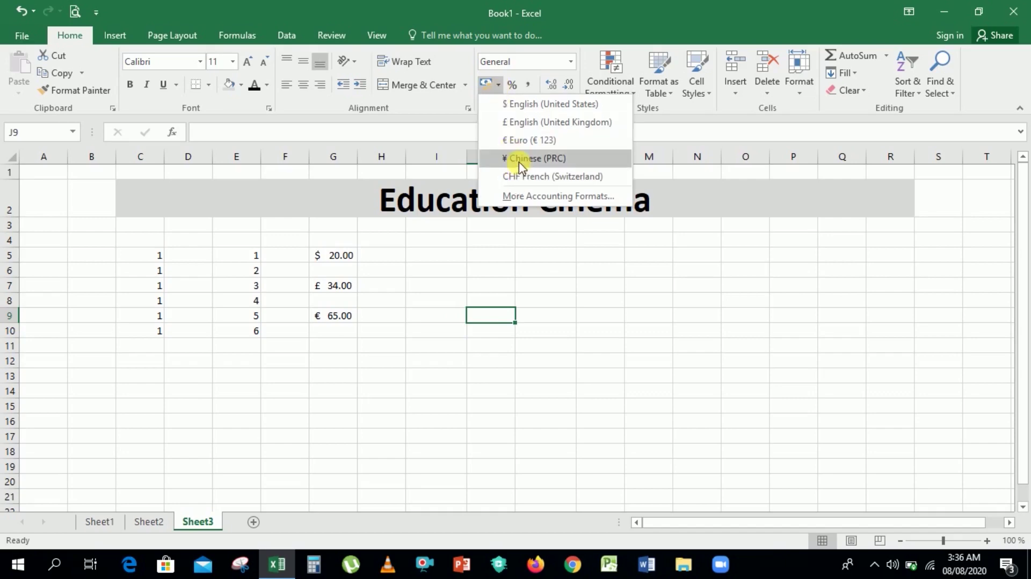
{"action": "left_click", "coordinate": [530, 197]}
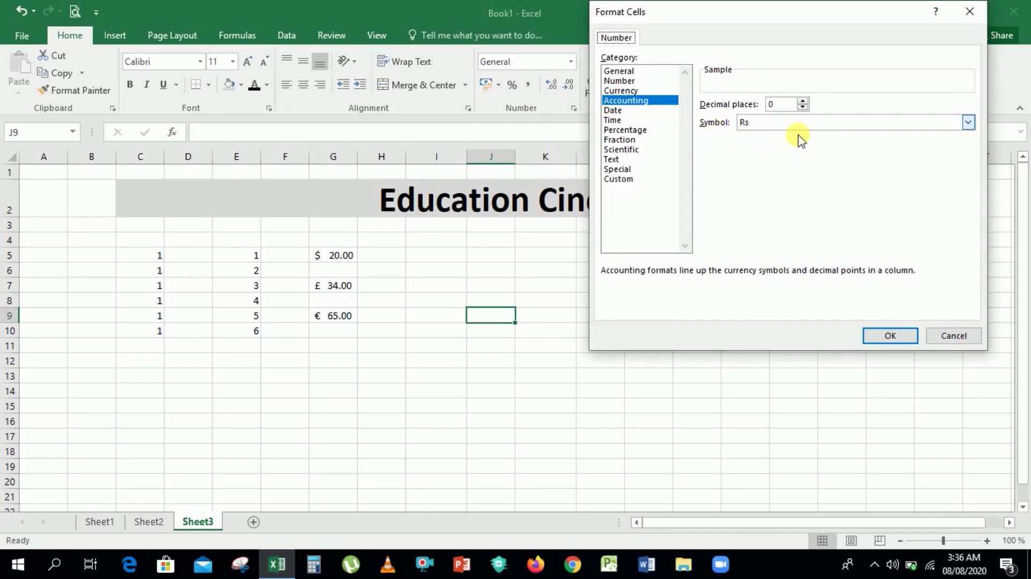
{"action": "left_click", "coordinate": [816, 122]}
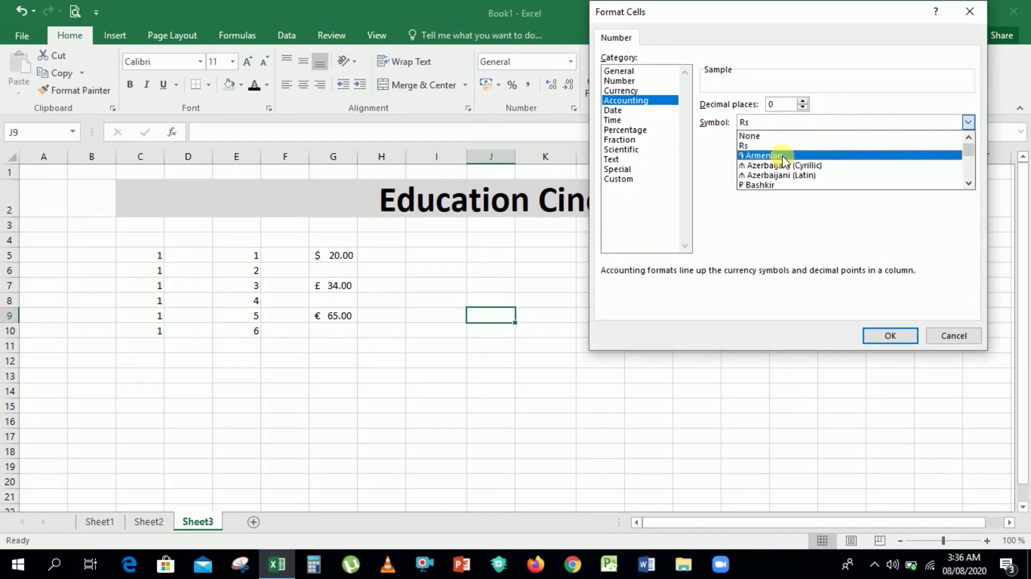
{"action": "left_click", "coordinate": [967, 185]}
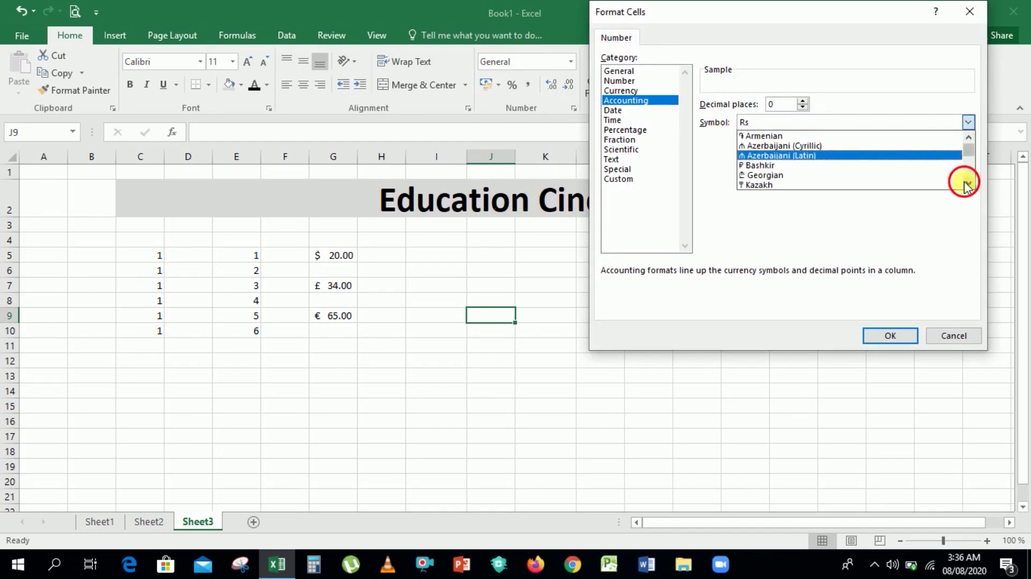
{"action": "left_click_drag", "start_coordinate": [967, 185], "coordinate": [967, 186]}
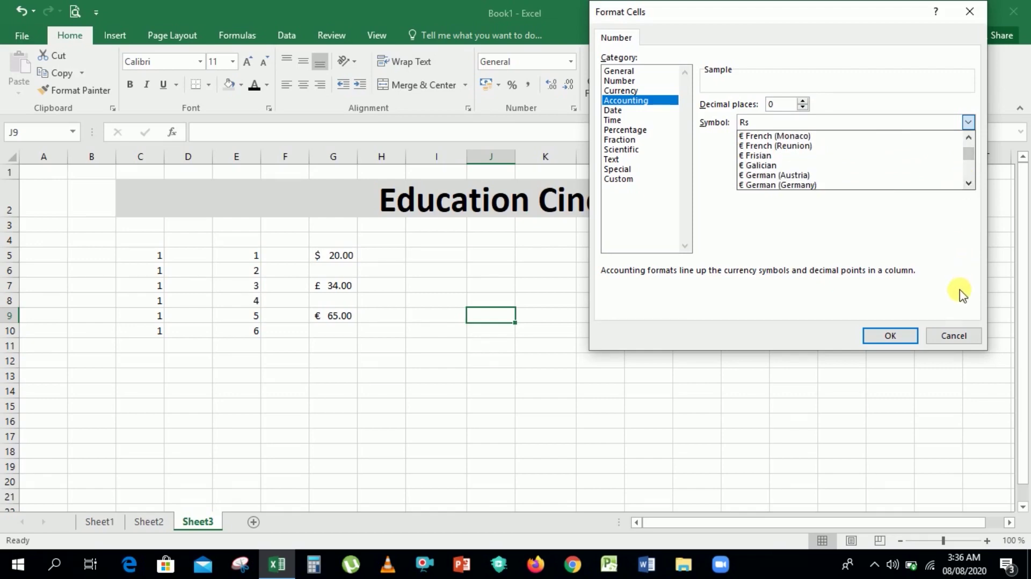
{"action": "left_click", "coordinate": [953, 336]}
{"action": "left_click", "coordinate": [952, 336]}
- Enter 1000 in cell I5
{"action": "left_click", "coordinate": [703, 332]}
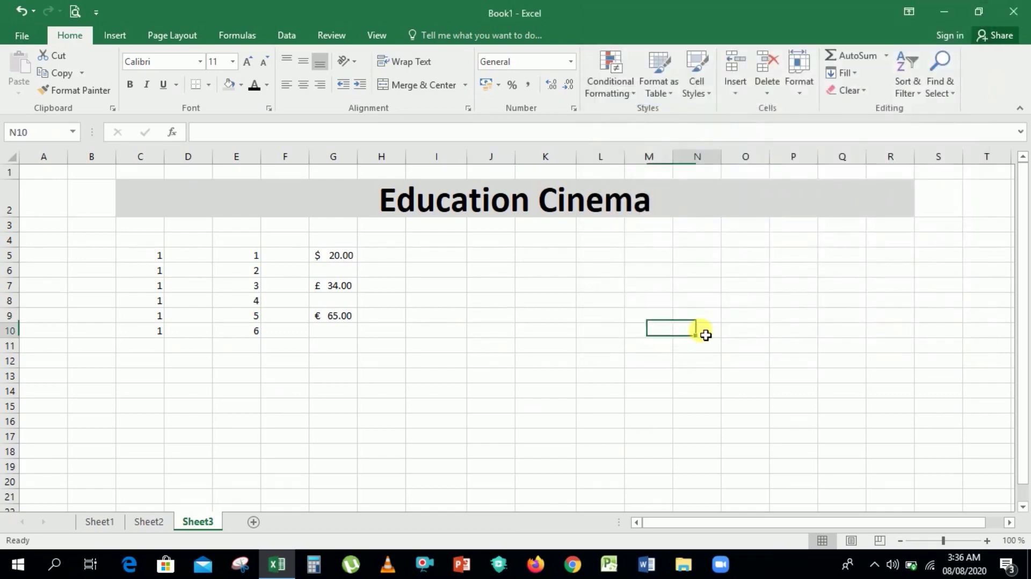
{"action": "left_click", "coordinate": [436, 255]}
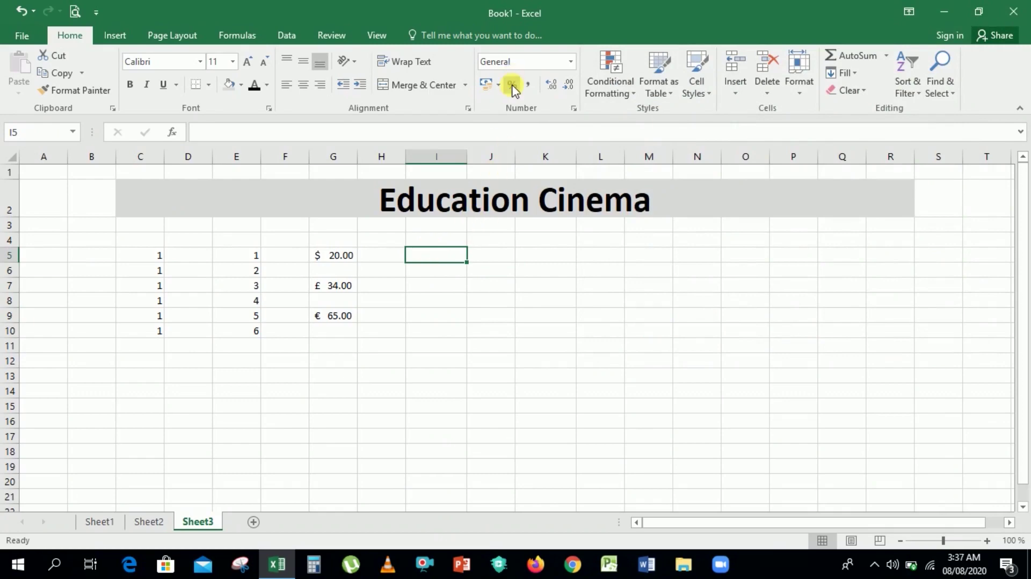
{"action": "left_click", "coordinate": [479, 329]}
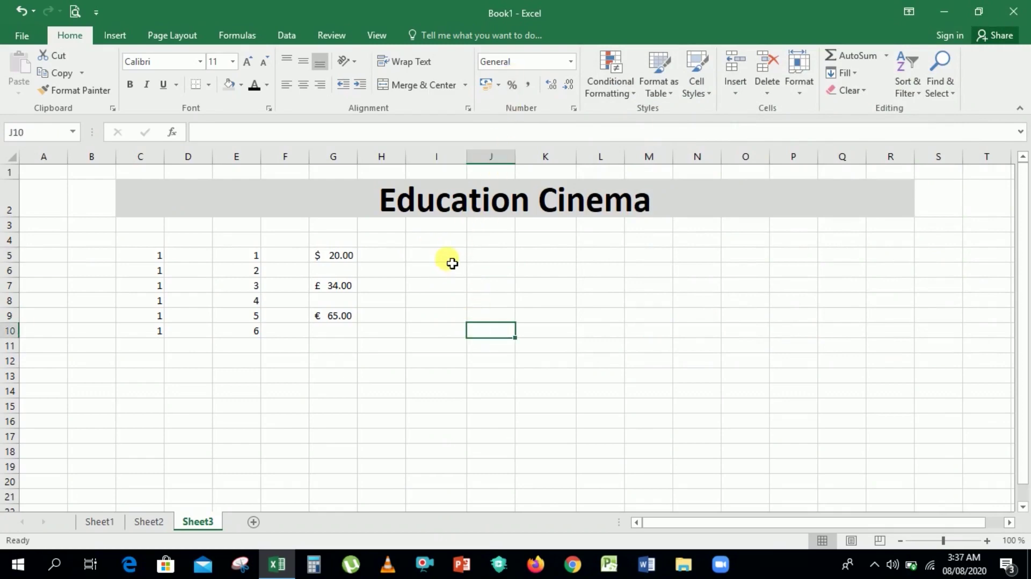
{"action": "left_click", "coordinate": [452, 260]}
{"action": "type", "text": "1"}
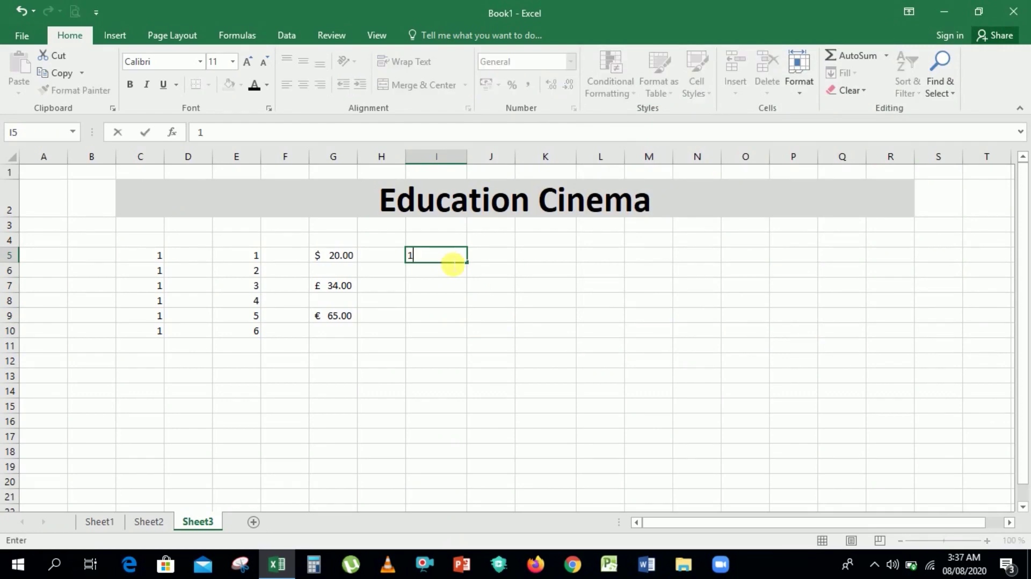
{"action": "type", "text": "000"}
{"action": "key", "text": "Tab"}
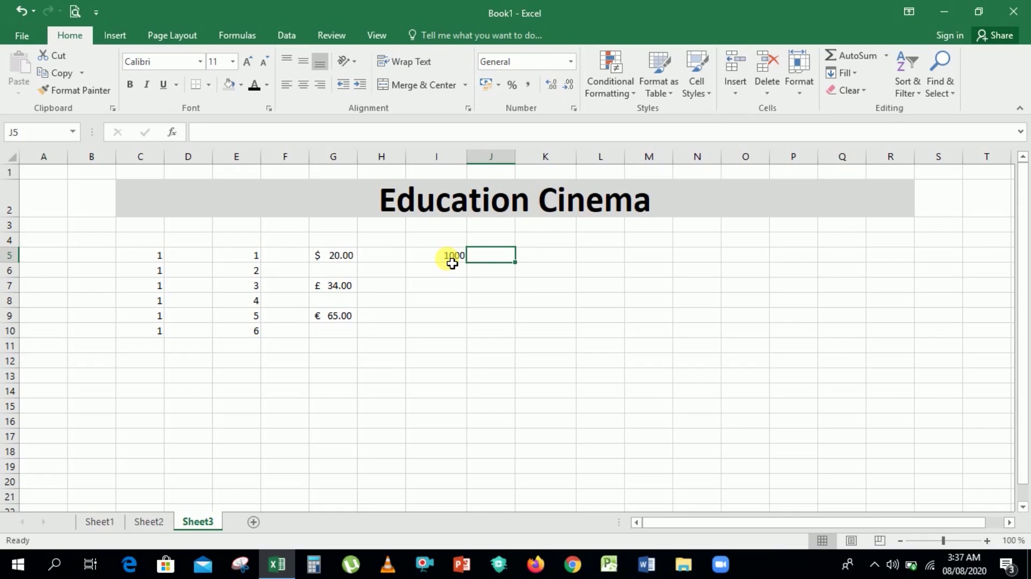
- Enter 0.75 in cell J5
{"action": "left_click", "coordinate": [452, 263]}
{"action": "key", "text": "Tab"}
{"action": "type", "text": ".7"}
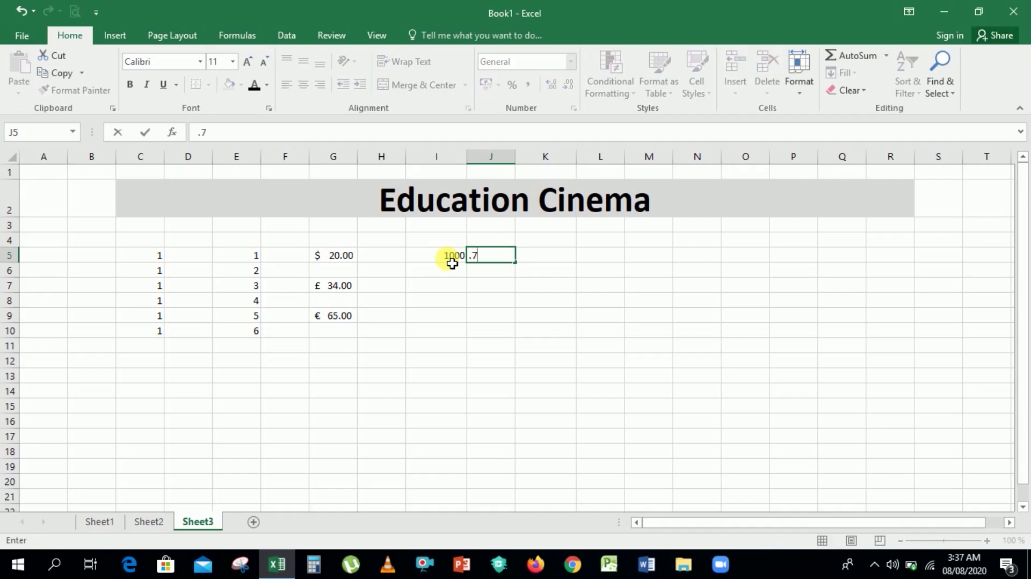
{"action": "type", "text": "5"}
{"action": "key", "text": "Return"}
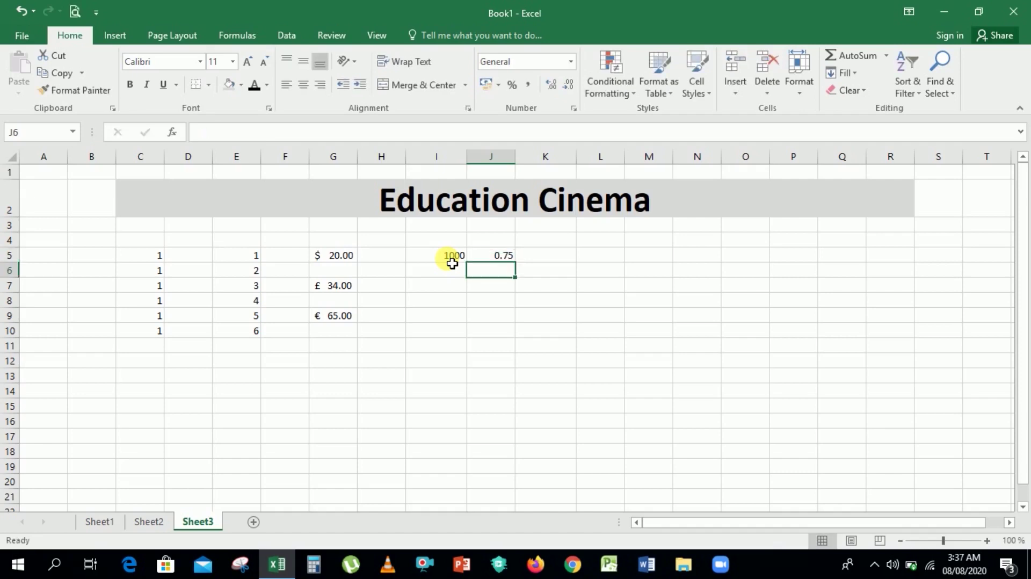
{"action": "key", "text": "Up"}
{"action": "key", "text": "Right"}
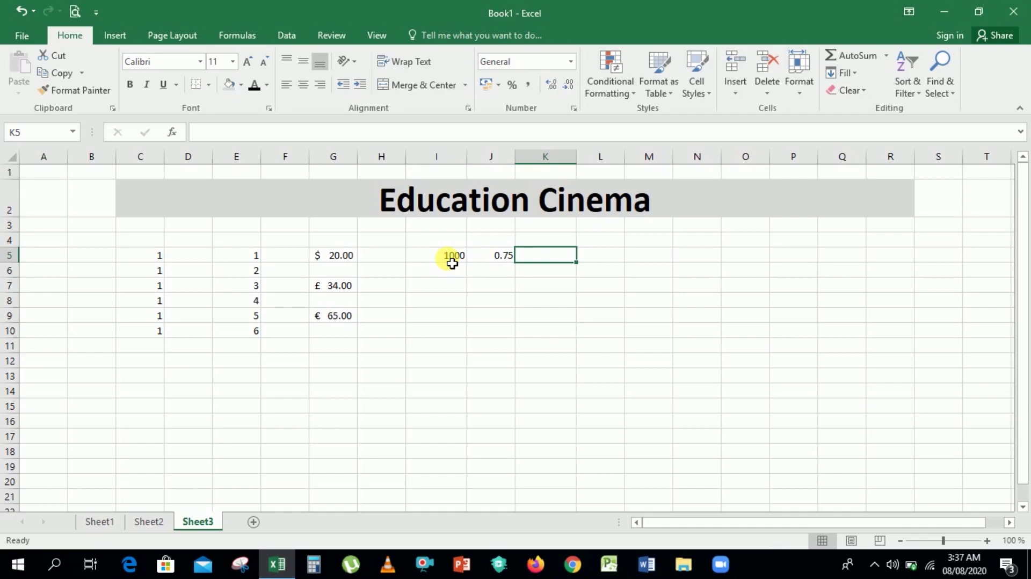
- Put the formula =I5*J5 in K5 to get 750 and make it bold
{"action": "type", "text": "="}
{"action": "key", "text": "Left"}
{"action": "key", "text": "Left"}
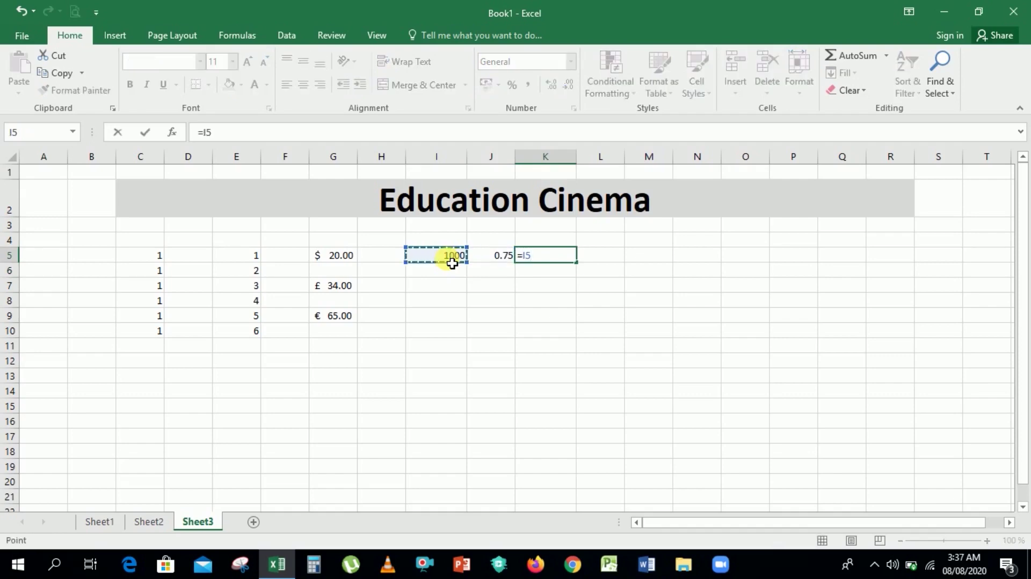
{"action": "type", "text": "*"}
{"action": "key", "text": "Left"}
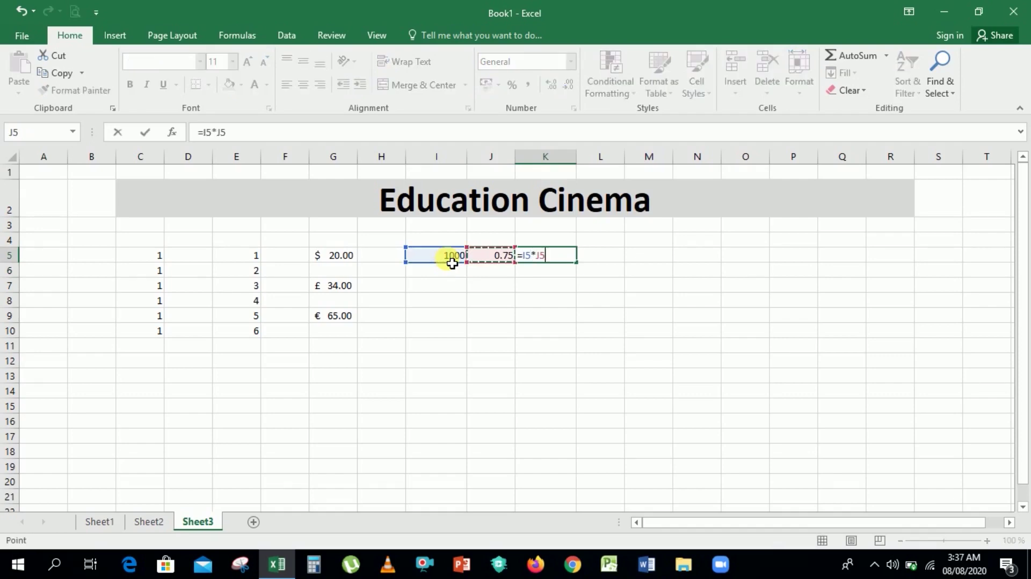
{"action": "key", "text": "Return"}
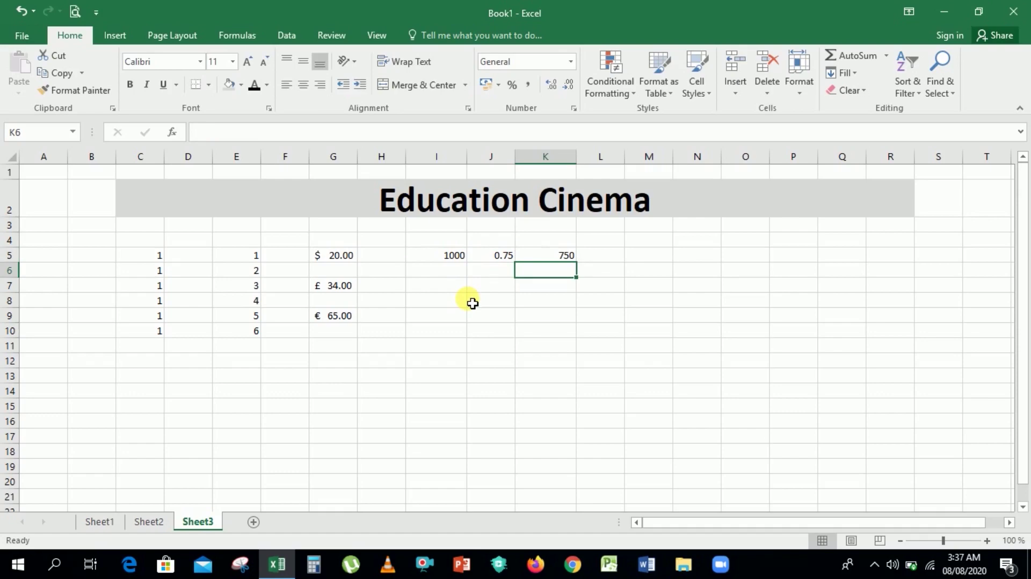
{"action": "left_click", "coordinate": [564, 257]}
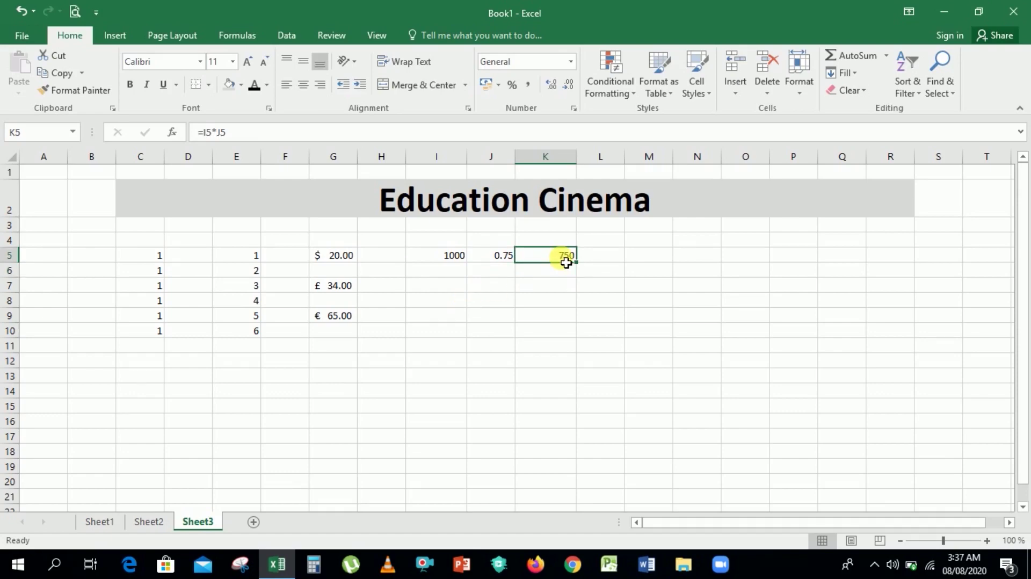
{"action": "key", "text": "ctrl+b"}
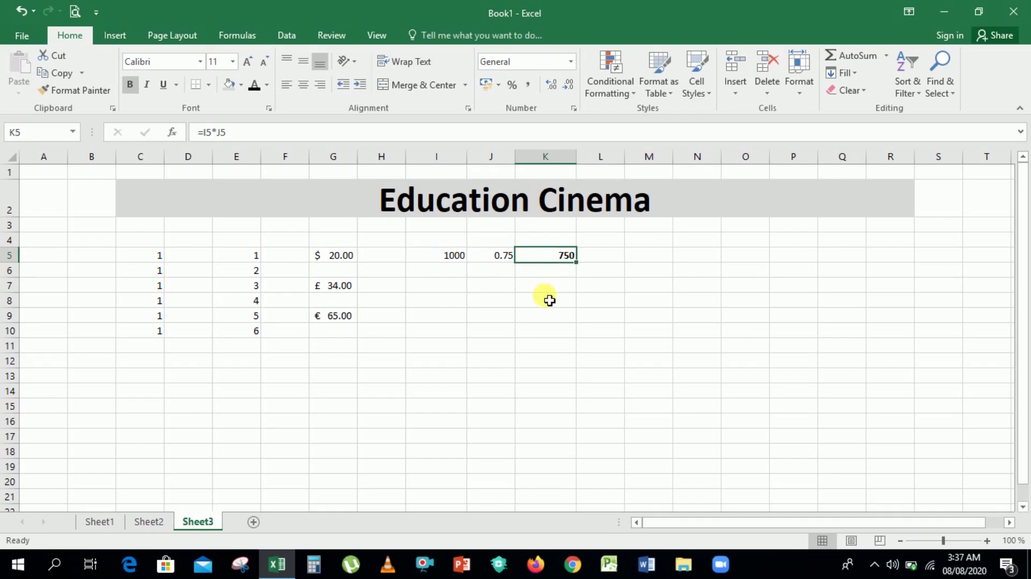
{"action": "left_click", "coordinate": [550, 300]}
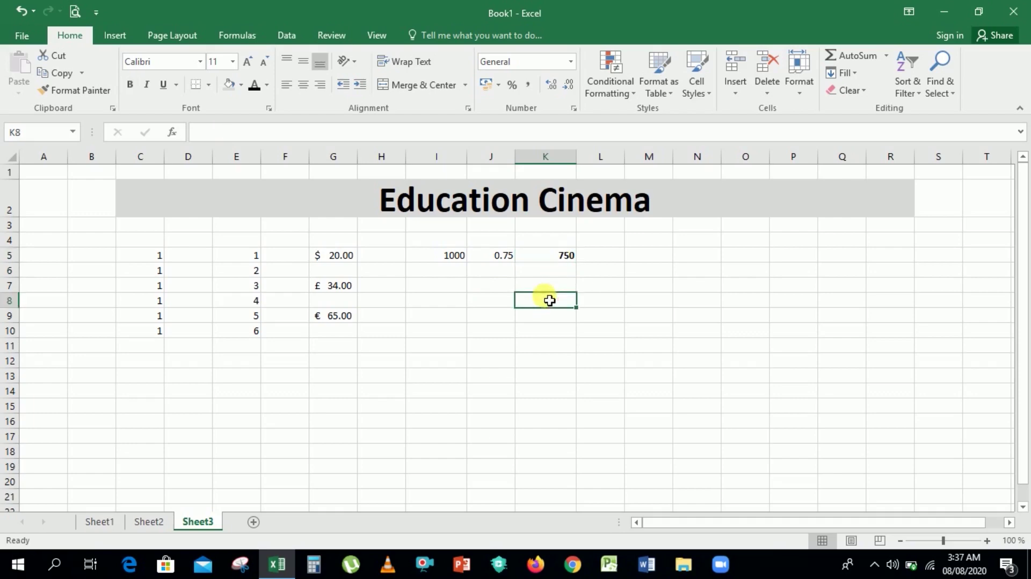
- Apply Percent Style to J5 so 0.75 displays as 75%
{"action": "left_click", "coordinate": [501, 260]}
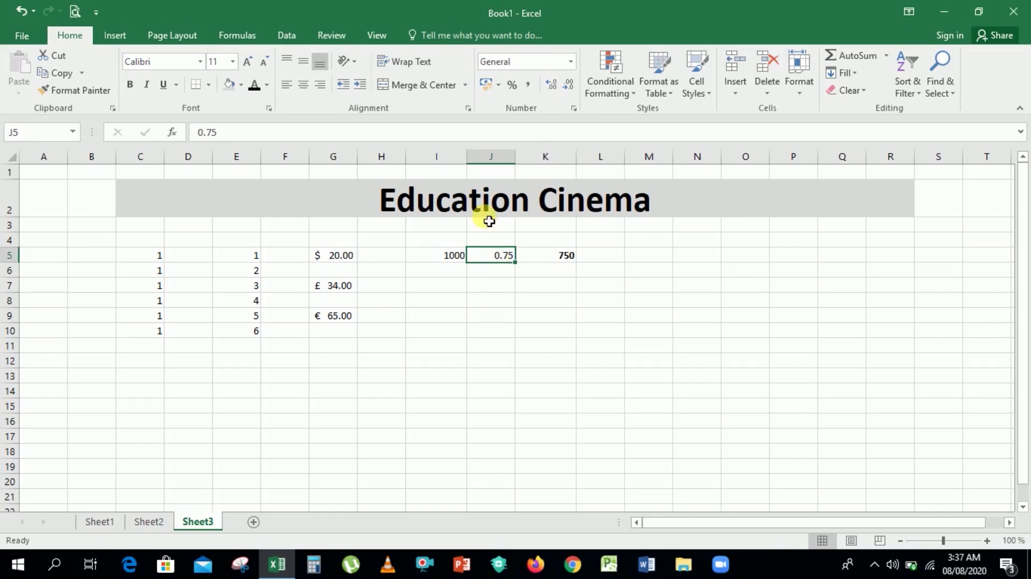
{"action": "left_click", "coordinate": [512, 86]}
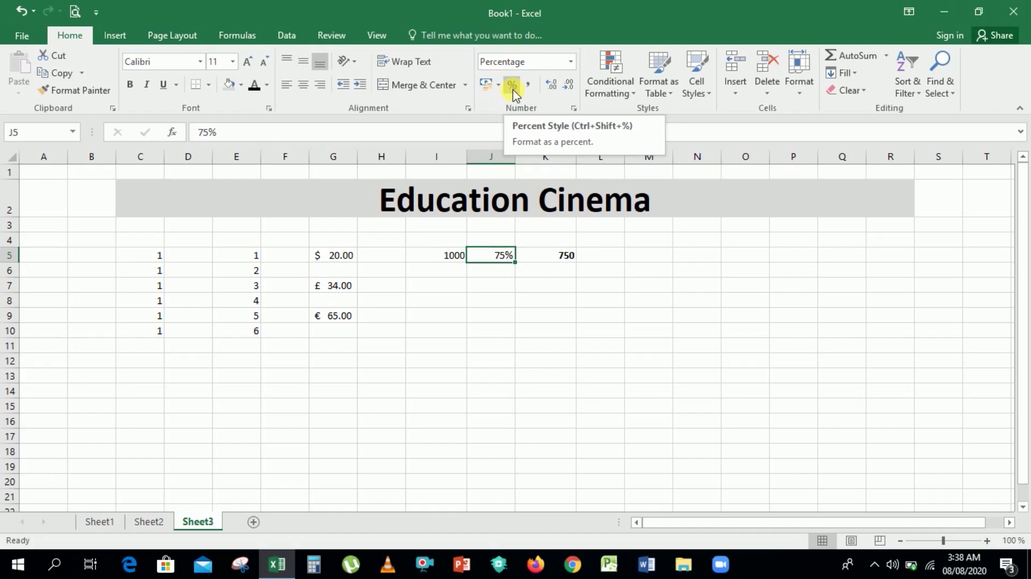
{"action": "left_click", "coordinate": [559, 318]}
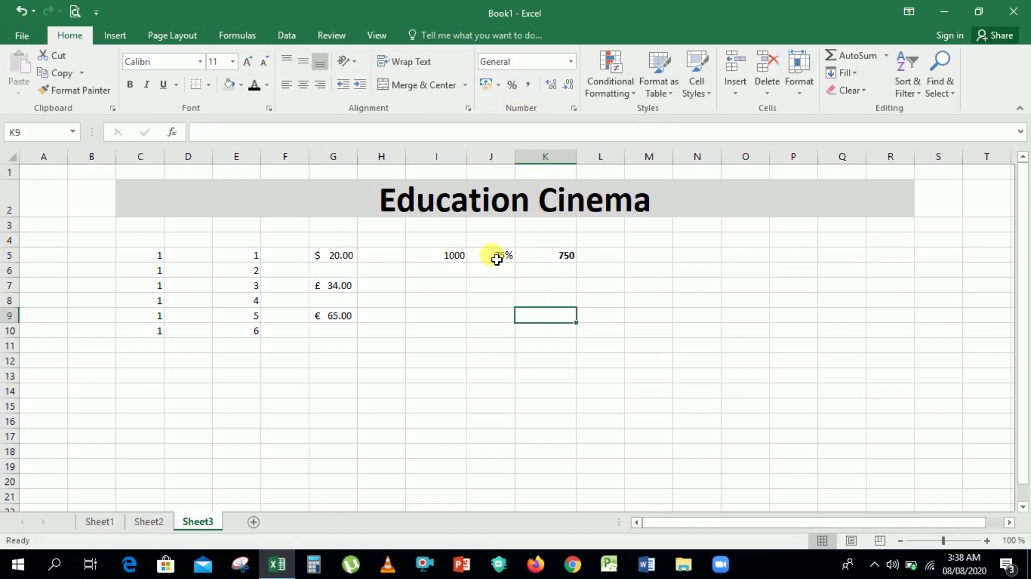
{"action": "left_click", "coordinate": [496, 260]}
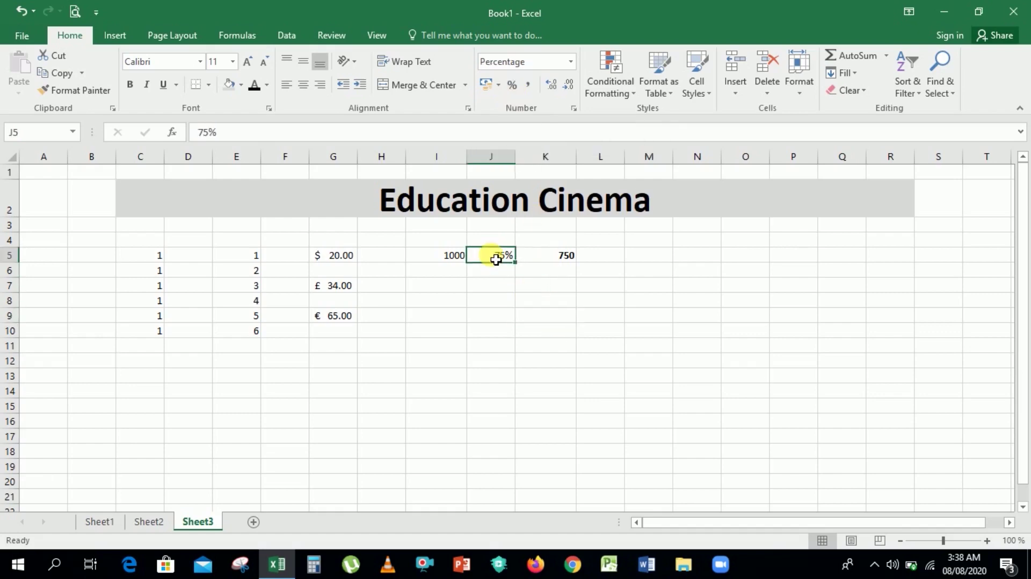
{"action": "left_click", "coordinate": [465, 292]}
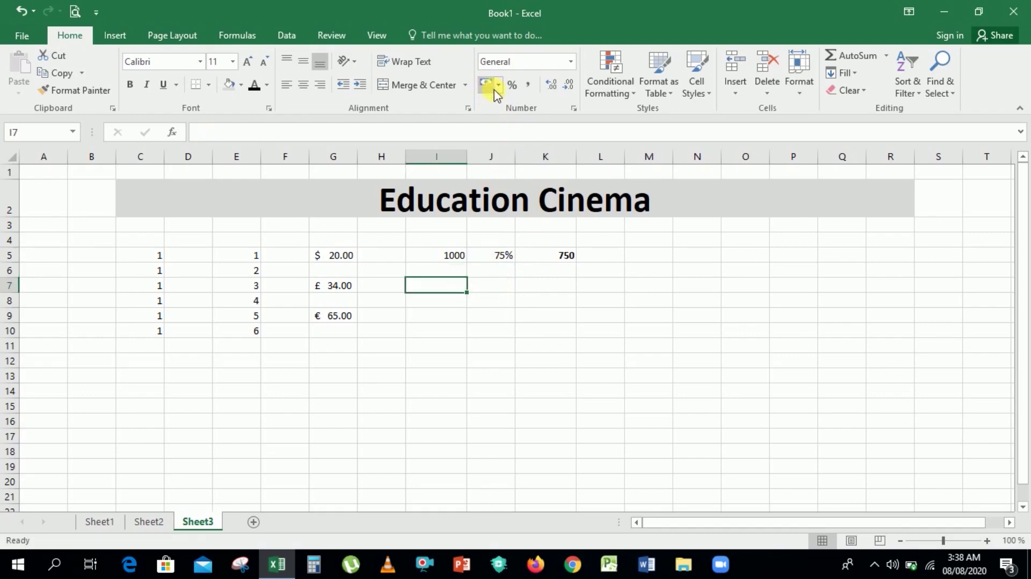
{"action": "left_click", "coordinate": [531, 346]}
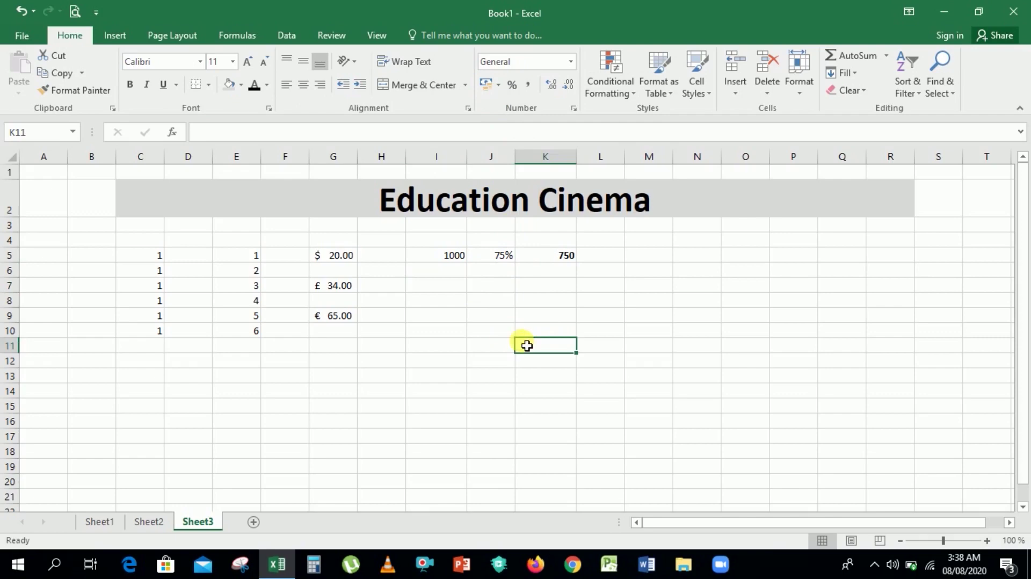
{"action": "left_click", "coordinate": [458, 292]}
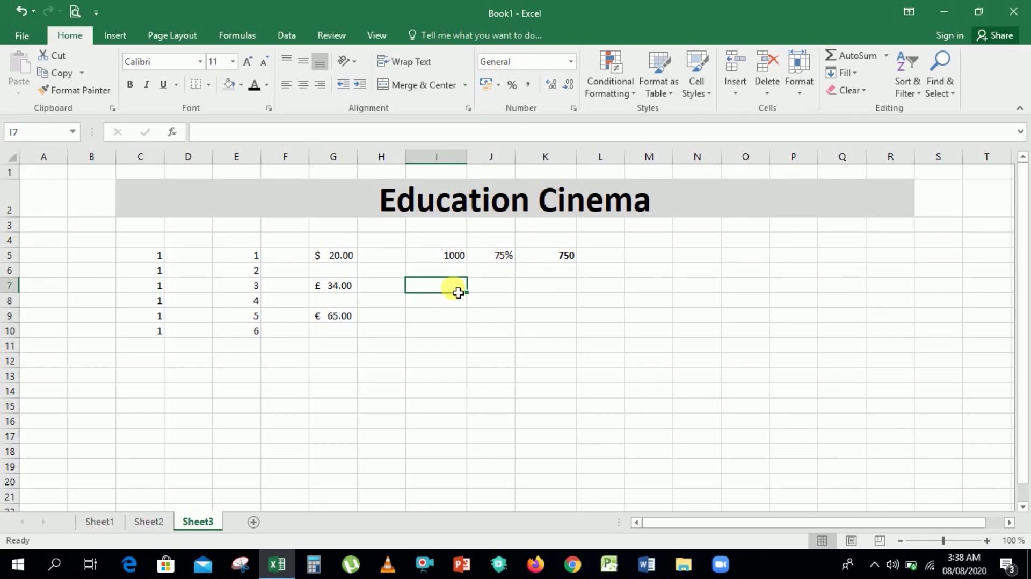
- Enter 1200000 in I7 and apply Comma Style so it shows 1,200,000
{"action": "type", "text": "1"}
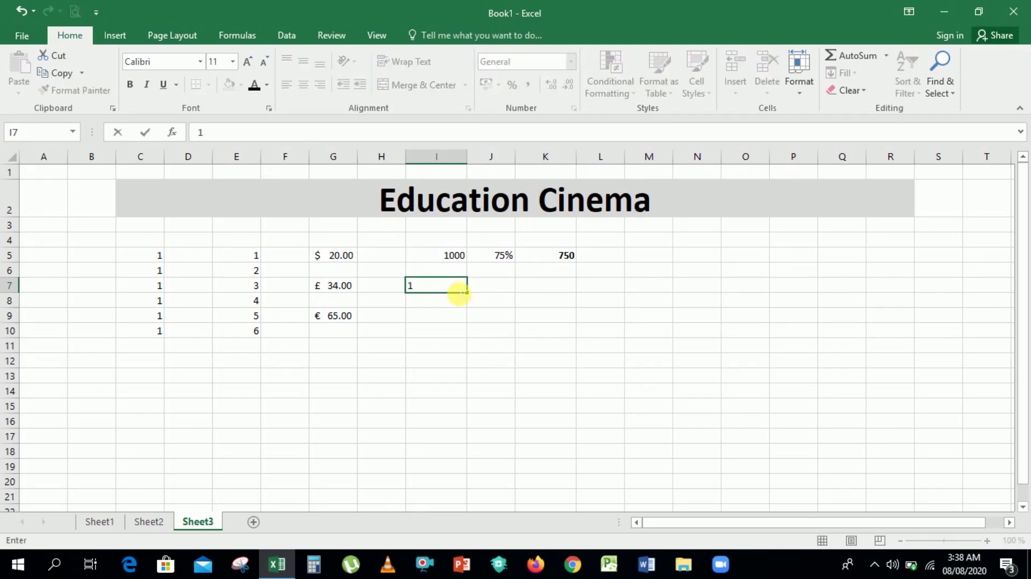
{"action": "type", "text": "20000"}
{"action": "key", "text": "BackSpace"}
{"action": "key", "text": "Return"}
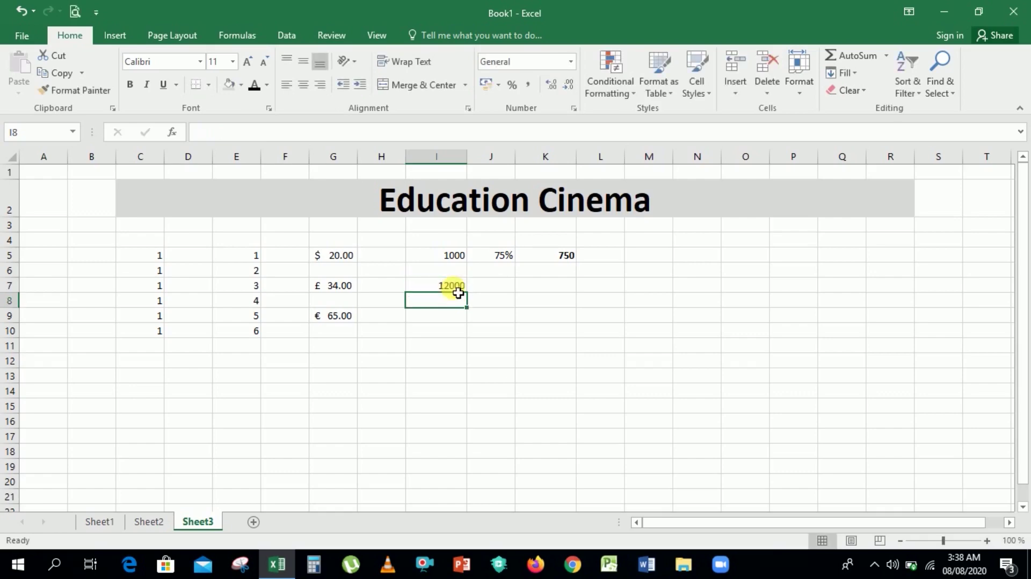
{"action": "left_click", "coordinate": [458, 291]}
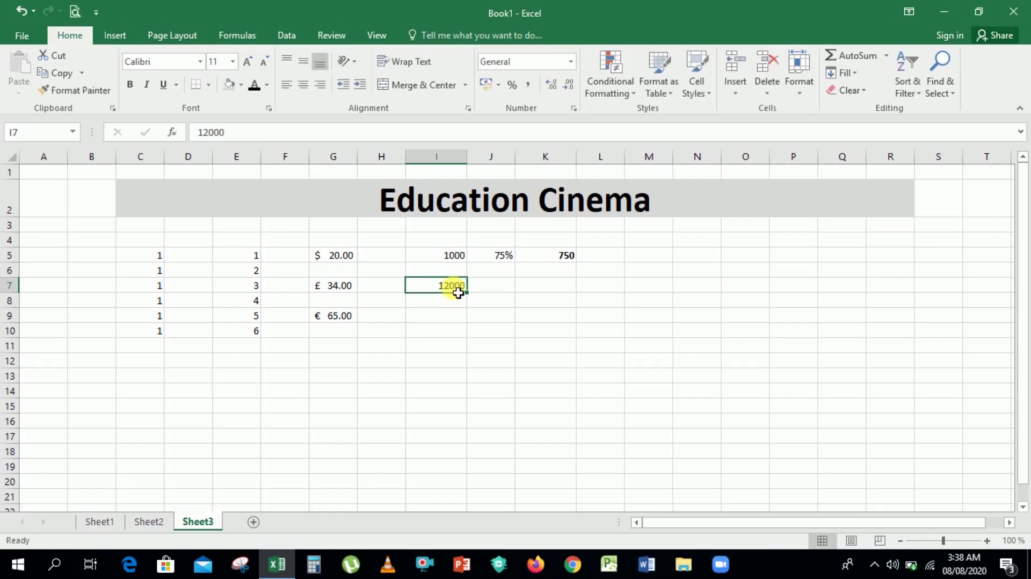
{"action": "double_click", "coordinate": [458, 290]}
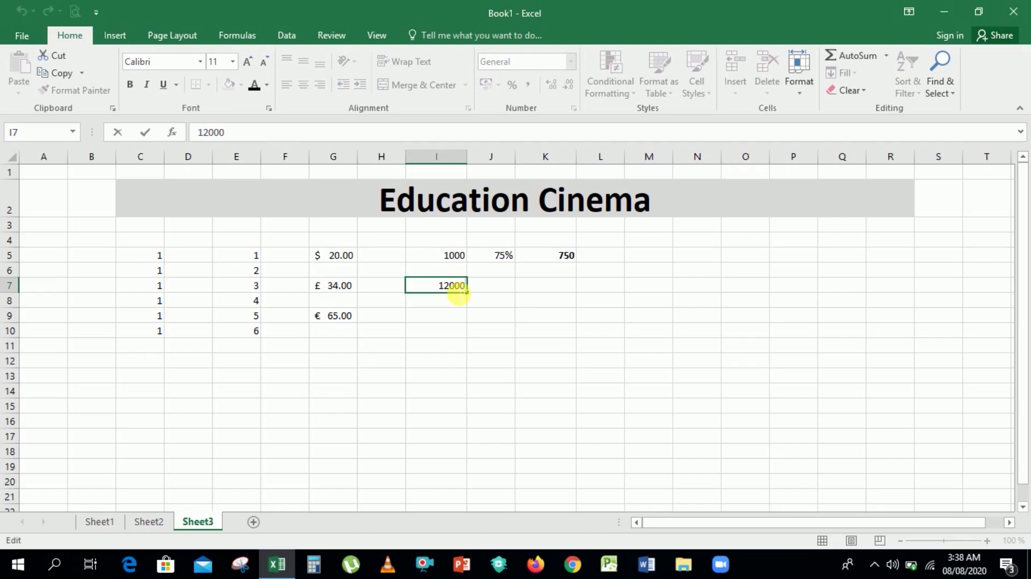
{"action": "type", "text": "00"}
{"action": "key", "text": "Return"}
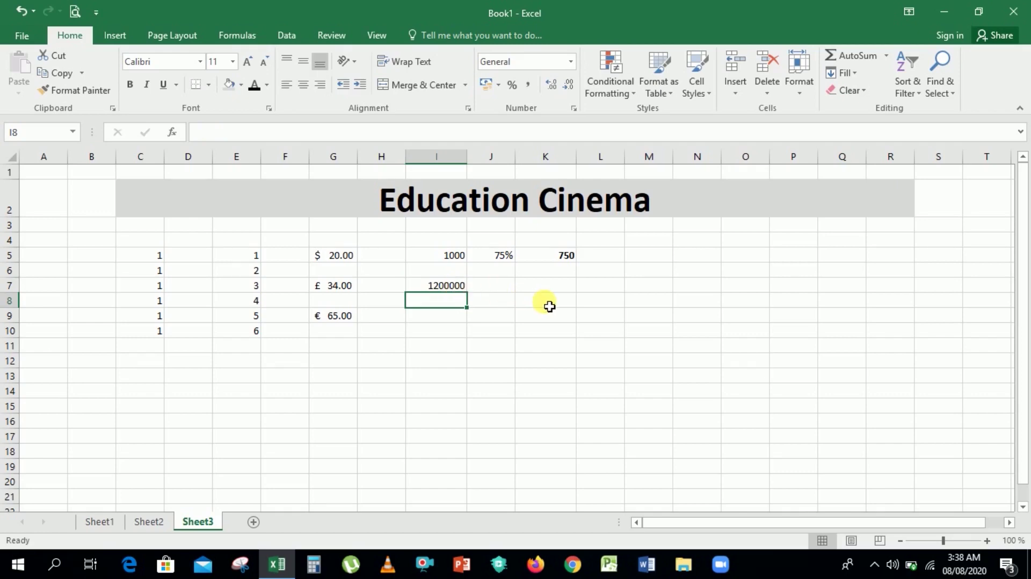
{"action": "key", "text": "Up"}
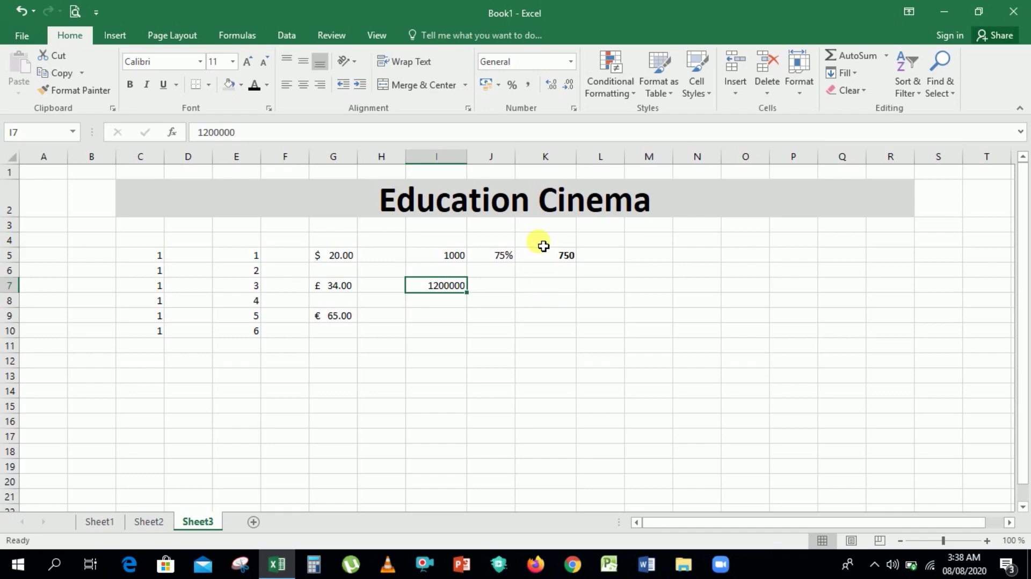
{"action": "left_click", "coordinate": [527, 85]}
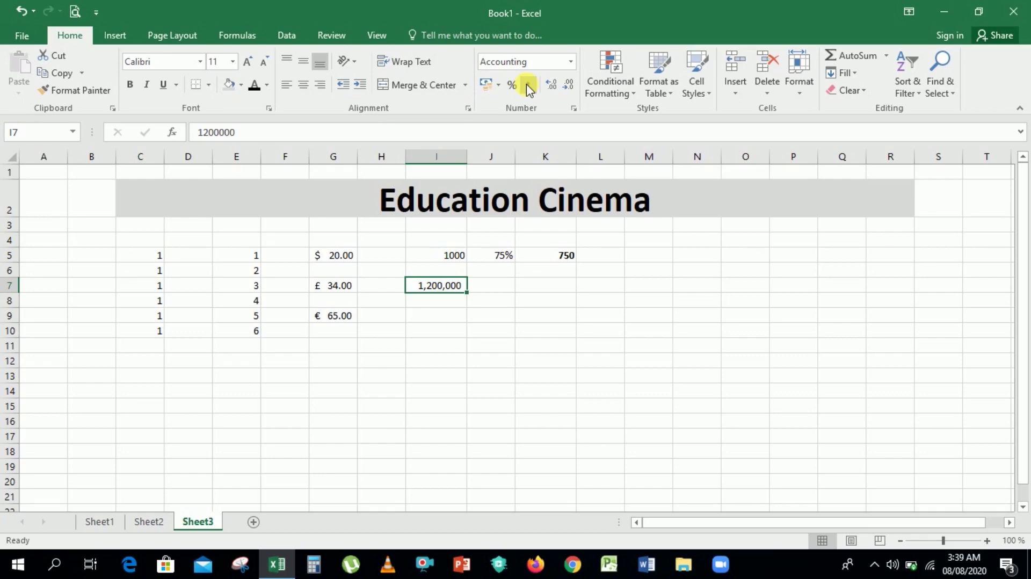
{"action": "left_click", "coordinate": [507, 294]}
{"action": "left_click", "coordinate": [477, 315]}
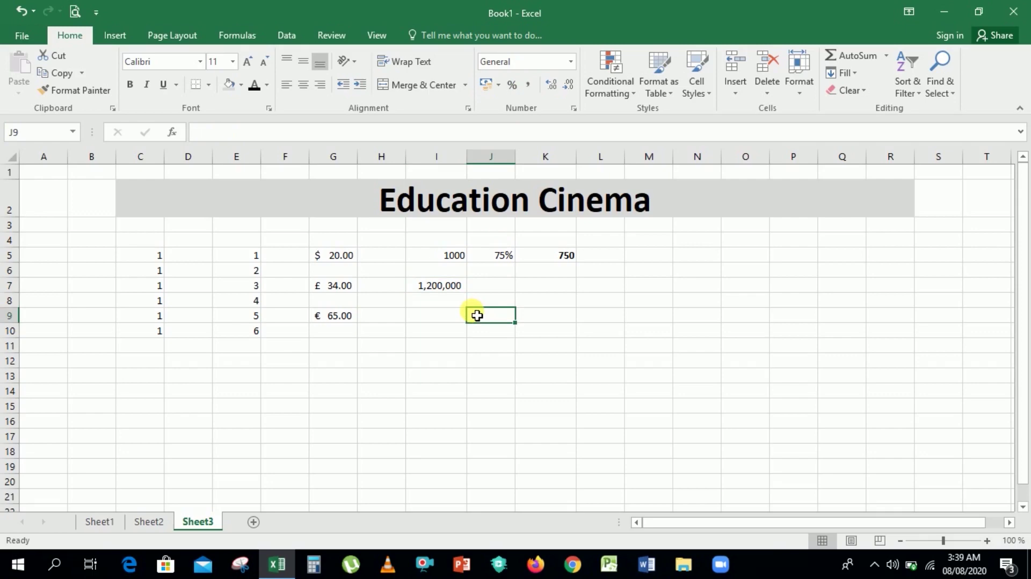
- Enter -25 in cell I9
{"action": "left_click", "coordinate": [460, 316]}
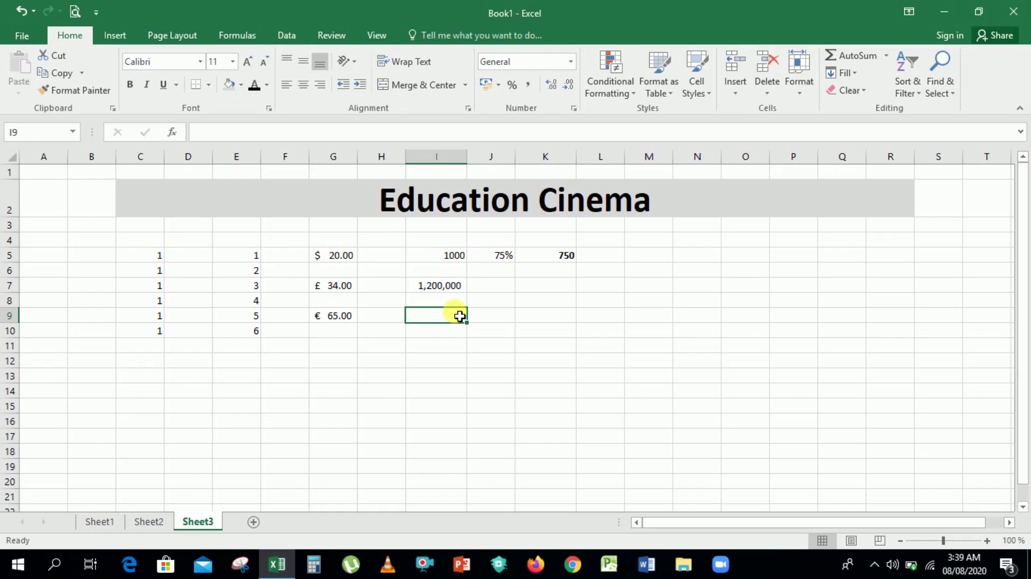
{"action": "type", "text": "-"}
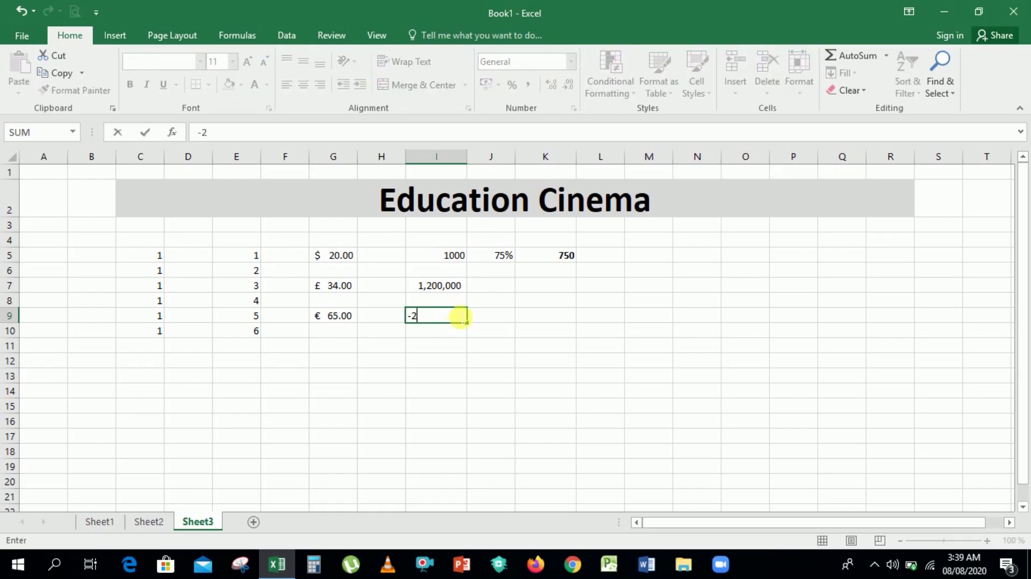
{"action": "type", "text": "25"}
{"action": "key", "text": "Return"}
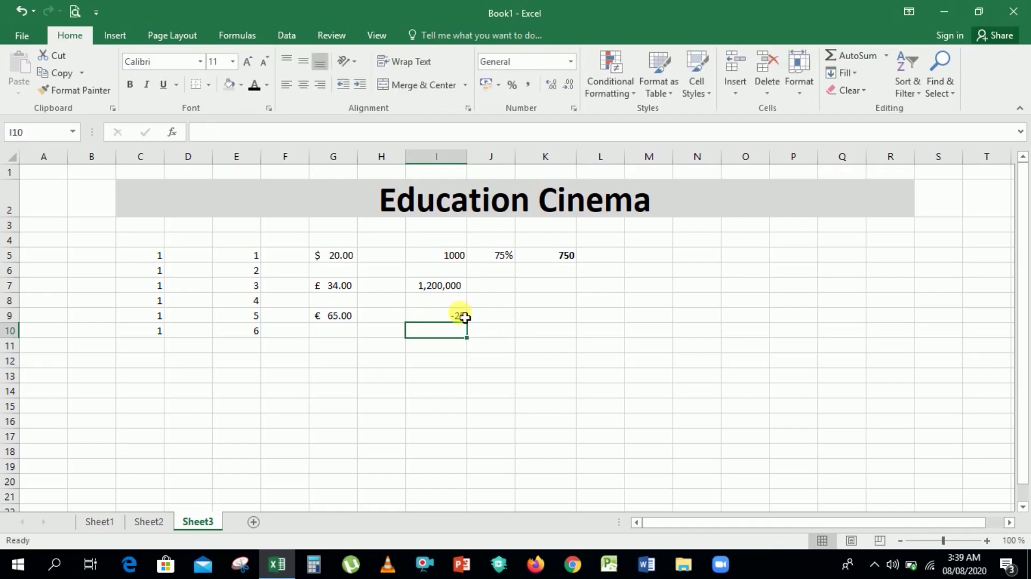
{"action": "left_click", "coordinate": [465, 319]}
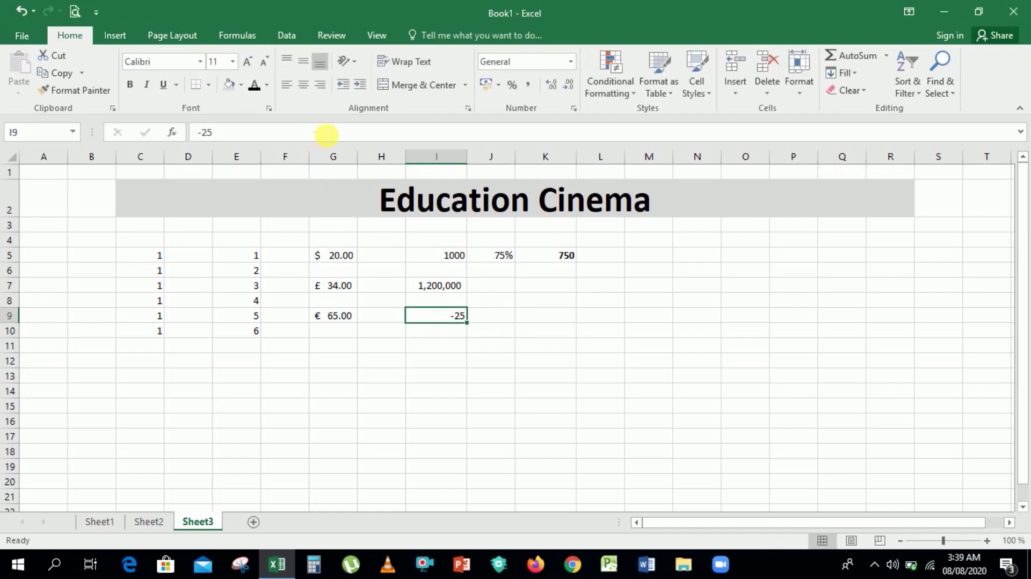
{"action": "left_click", "coordinate": [328, 133]}
{"action": "key", "text": "Return"}
{"action": "key", "text": "Down"}
{"action": "key", "text": "Down"}
{"action": "key", "text": "Down"}
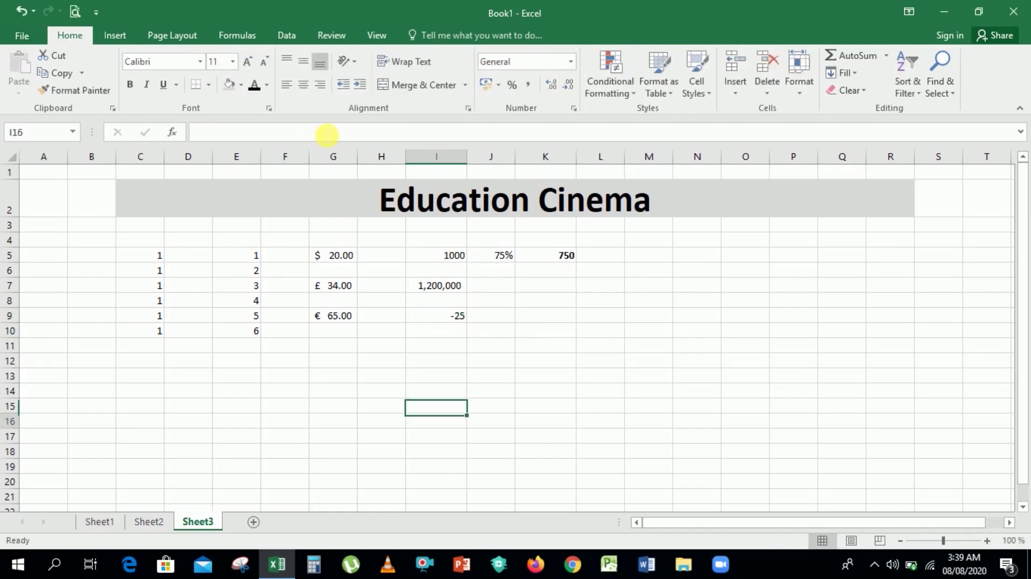
{"action": "key", "text": "Down"}
{"action": "key", "text": "Down"}
{"action": "key", "text": "Down"}
{"action": "type", "text": "0"}
{"action": "key", "text": "BackSpace"}
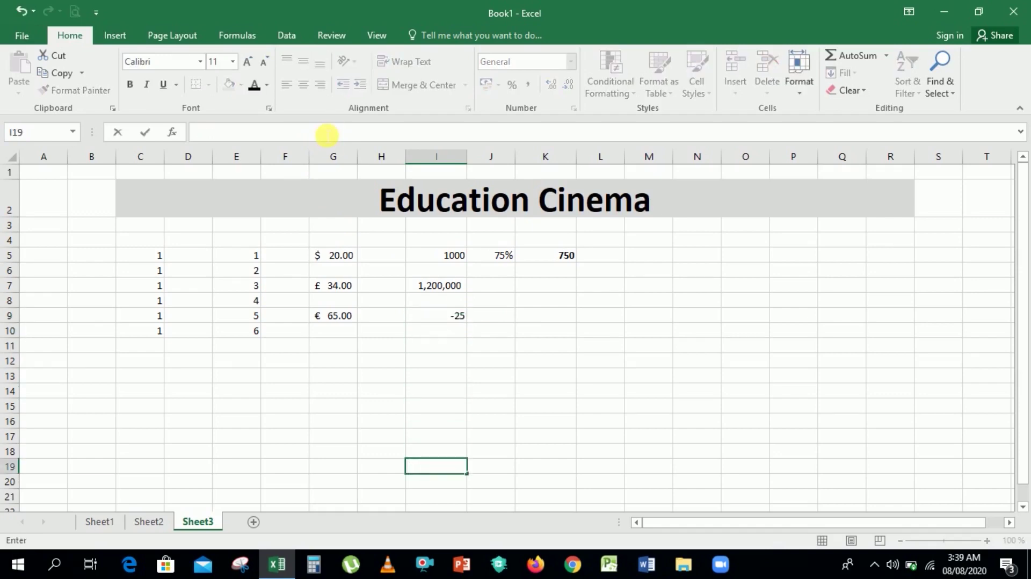
{"action": "key", "text": "Escape"}
{"action": "key", "text": "Up"}
{"action": "key", "text": "Up"}
{"action": "key", "text": "Up"}
{"action": "key", "text": "Up"}
{"action": "key", "text": "Up"}
{"action": "key", "text": "Up"}
{"action": "key", "text": "Up"}
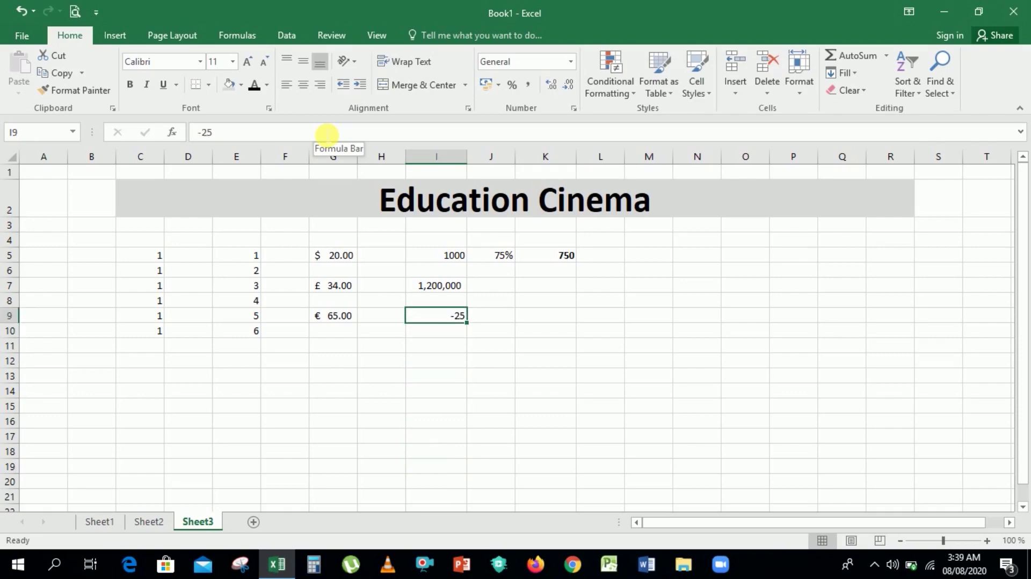
- Try rewriting I9 as a bracketed negative, (-25)
{"action": "key", "text": "F2"}
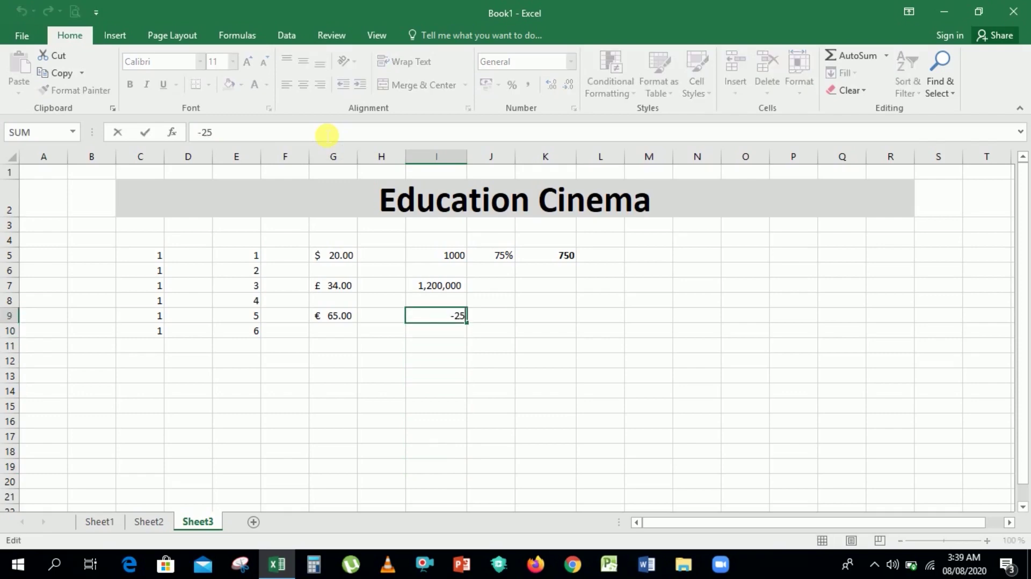
{"action": "type", "text": ")"}
{"action": "key", "text": "Left"}
{"action": "key", "text": "Left"}
{"action": "key", "text": "Left"}
{"action": "type", "text": "("}
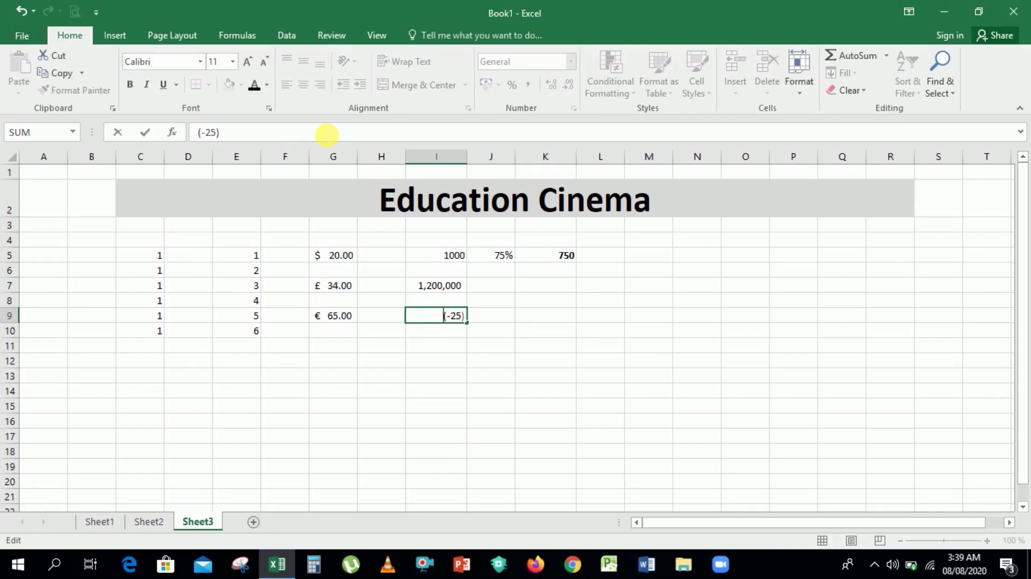
{"action": "type", "text": "-"}
{"action": "key", "text": "Return"}
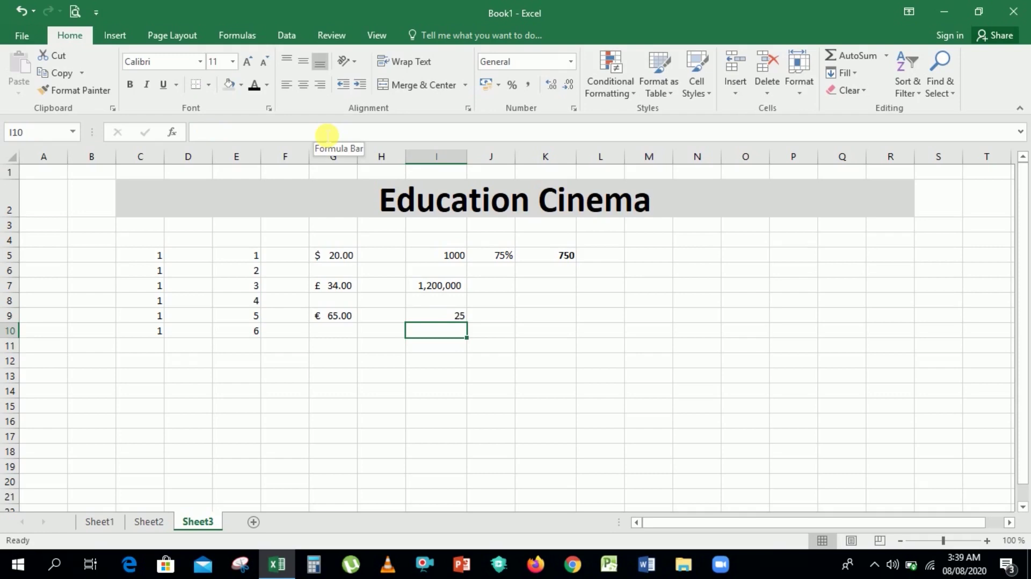
- Edit I9 back to the plain negative value -25
{"action": "key", "text": "Up"}
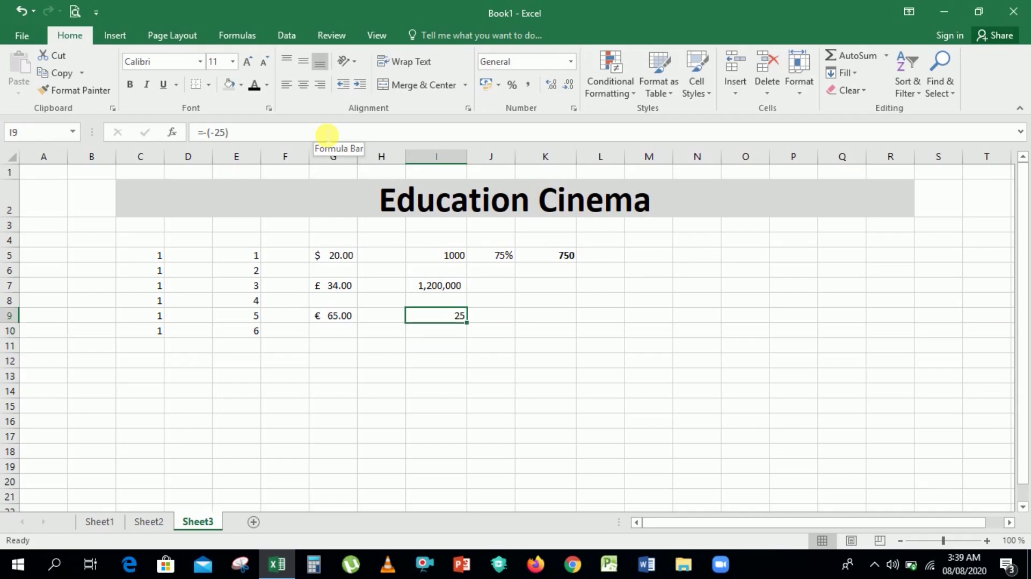
{"action": "key", "text": "F2"}
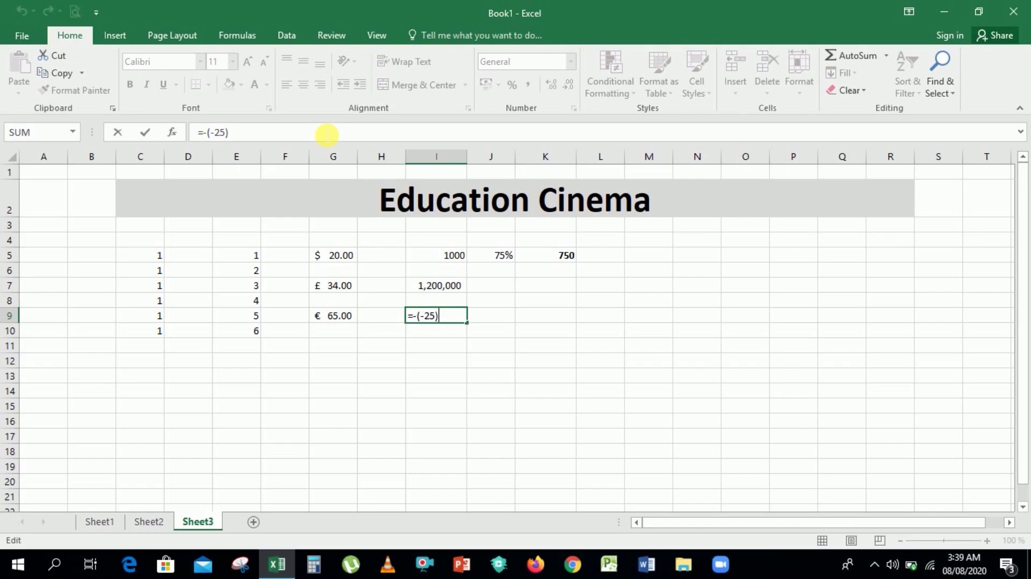
{"action": "key", "text": "Left"}
{"action": "key", "text": "Left"}
{"action": "key", "text": "Left"}
{"action": "key", "text": "Left"}
{"action": "key", "text": "BackSpace"}
{"action": "key", "text": "BackSpace"}
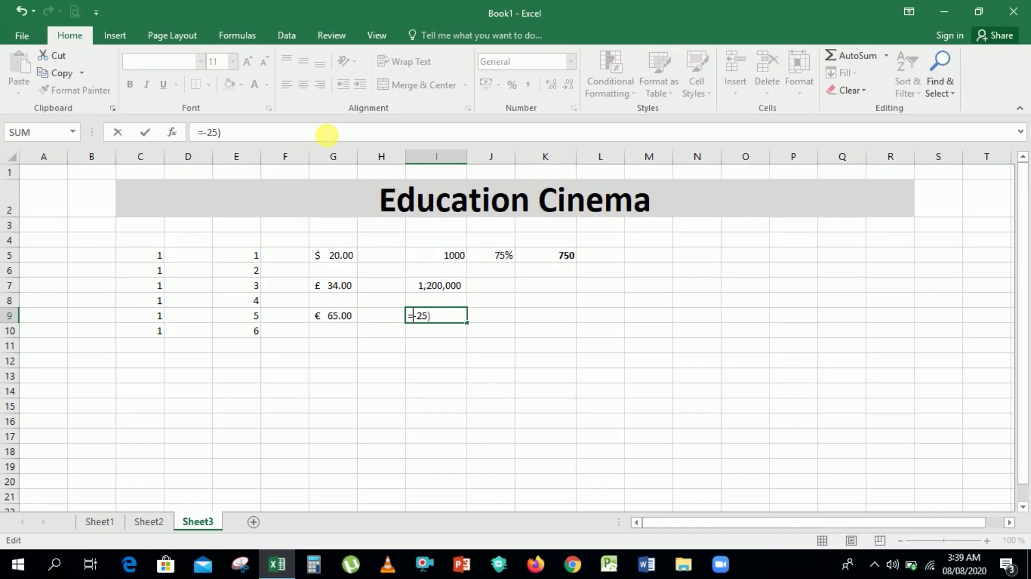
{"action": "key", "text": "BackSpace"}
{"action": "key", "text": "End"}
{"action": "key", "text": "BackSpace"}
{"action": "key", "text": "Return"}
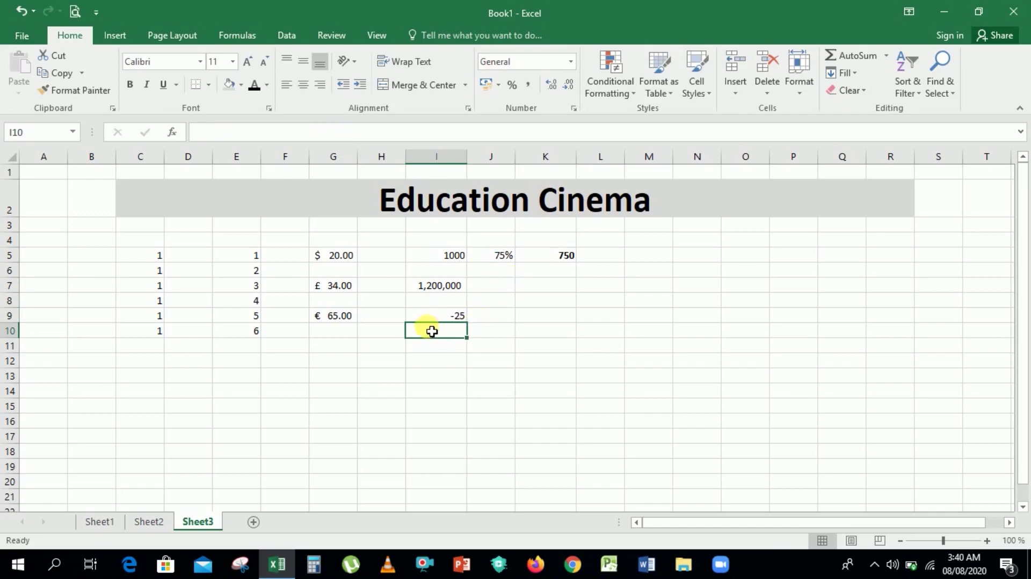
- Give I9 Number format with 6 decimal places and red negatives, showing red 25.000000
{"action": "left_click", "coordinate": [432, 318]}
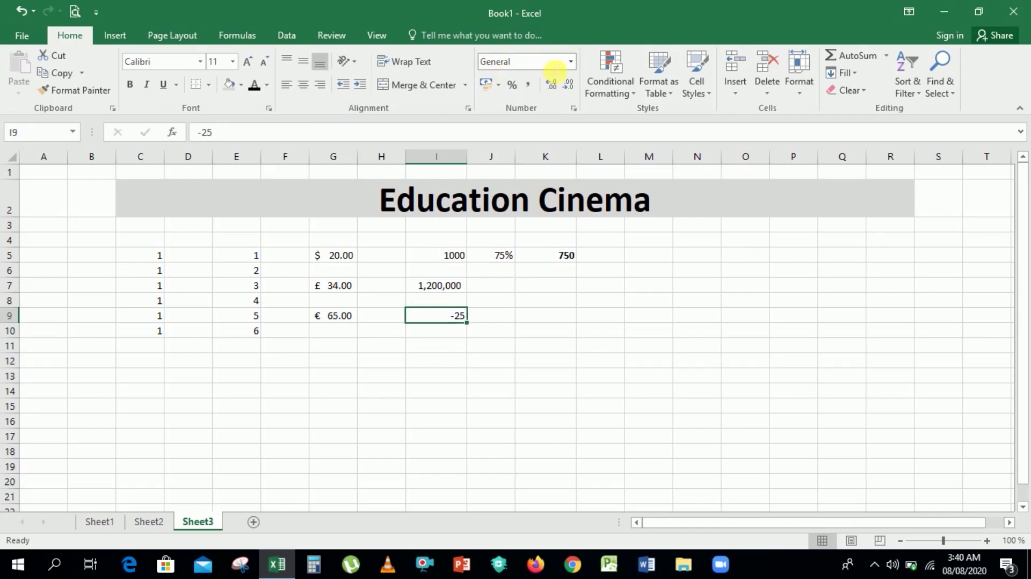
{"action": "left_click", "coordinate": [571, 61]}
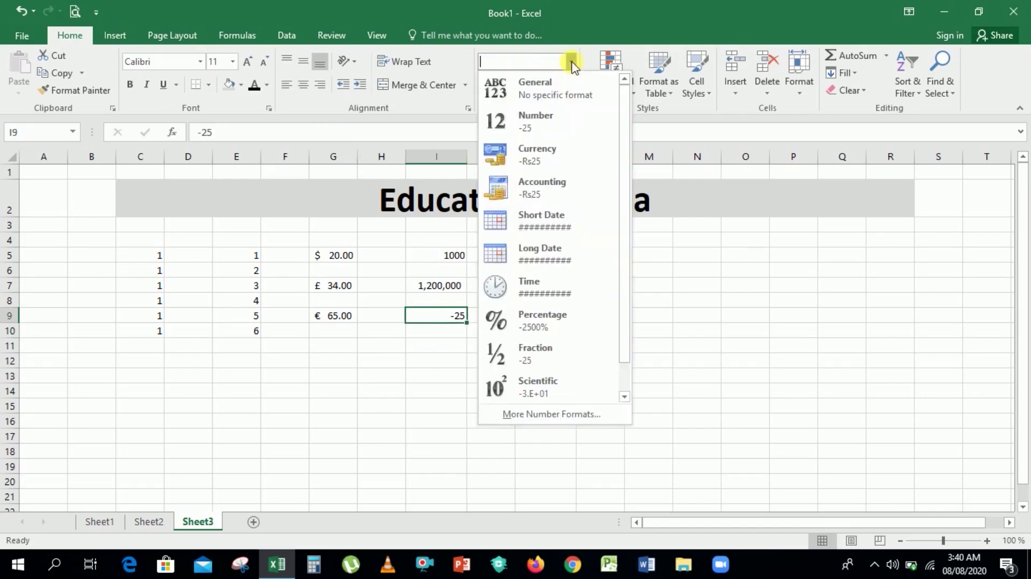
{"action": "left_click", "coordinate": [536, 414]}
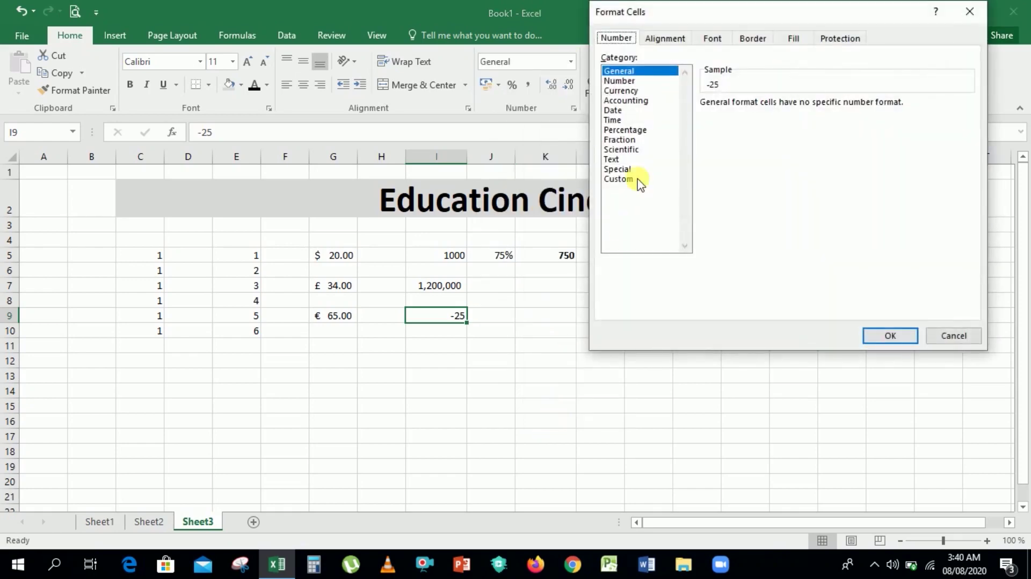
{"action": "left_click", "coordinate": [622, 81]}
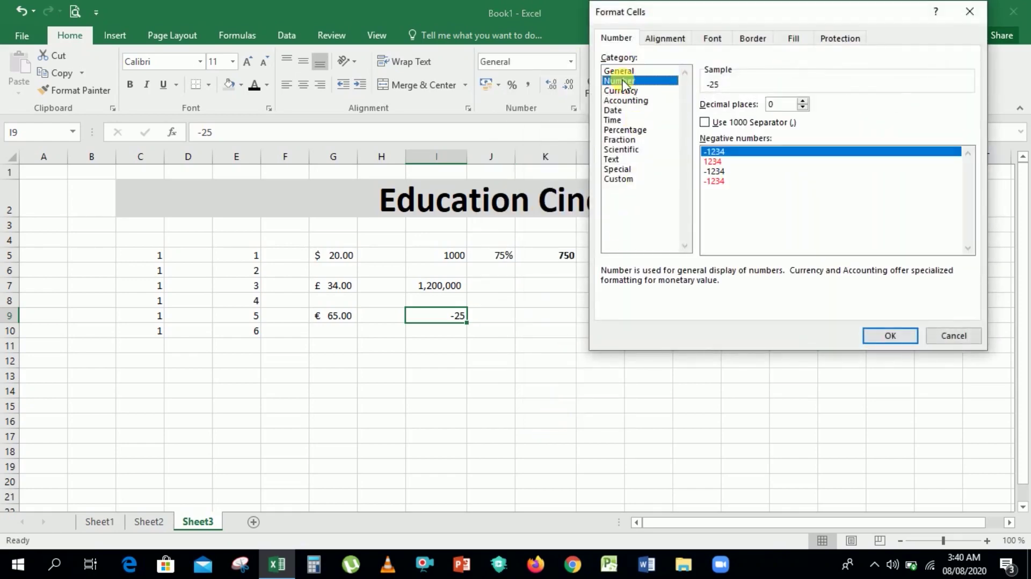
{"action": "left_click", "coordinate": [716, 162]}
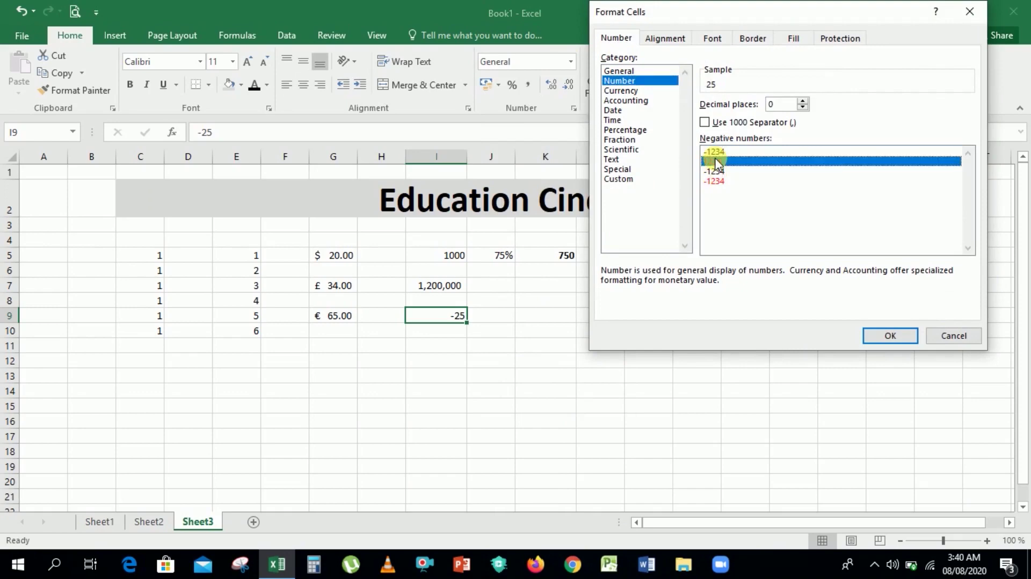
{"action": "left_click", "coordinate": [802, 100]}
{"action": "left_click", "coordinate": [802, 100]}
{"action": "left_click", "coordinate": [802, 101]}
{"action": "left_click", "coordinate": [802, 101]}
{"action": "left_click", "coordinate": [802, 100]}
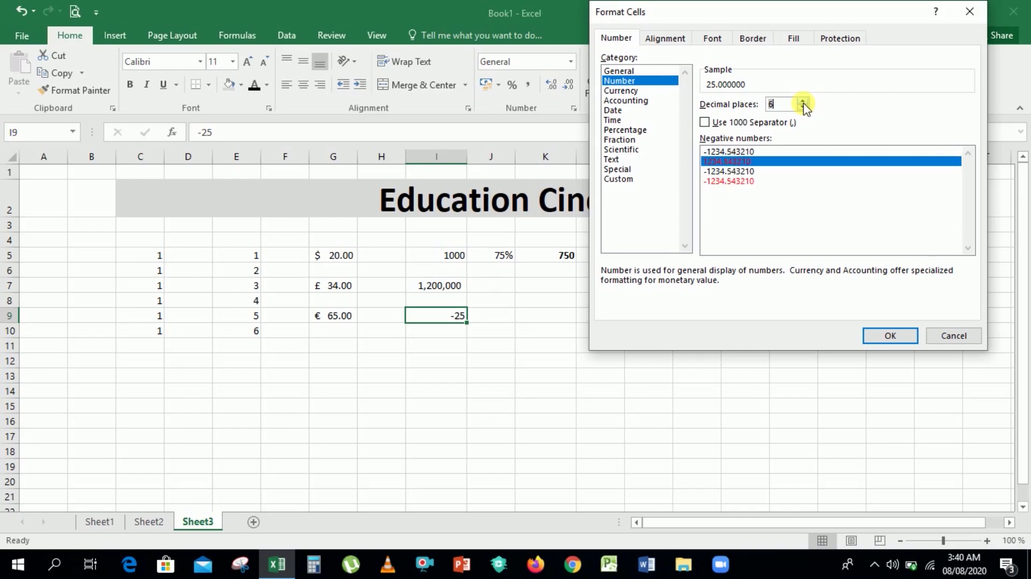
{"action": "left_click", "coordinate": [802, 100]}
{"action": "left_click", "coordinate": [872, 336]}
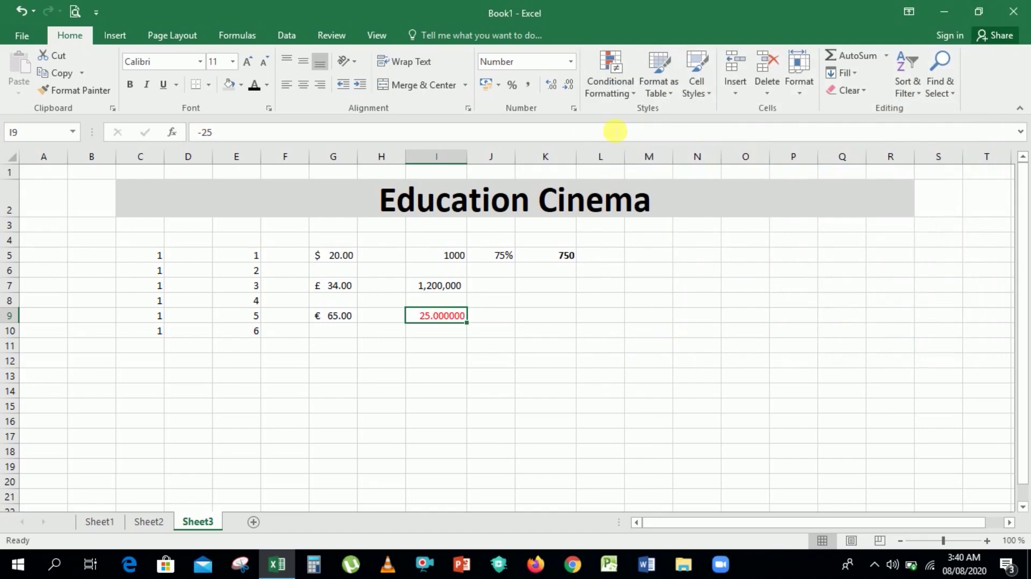
- Adjust I9's displayed decimals, removing four places and adding three back
{"action": "left_click", "coordinate": [565, 86]}
{"action": "left_click", "coordinate": [565, 86]}
{"action": "left_click", "coordinate": [565, 86]}
{"action": "left_click", "coordinate": [565, 86]}
{"action": "left_click", "coordinate": [565, 86]}
{"action": "left_click", "coordinate": [550, 85]}
{"action": "left_click", "coordinate": [550, 84]}
{"action": "left_click", "coordinate": [550, 85]}
{"action": "left_click", "coordinate": [550, 84]}
{"action": "left_click", "coordinate": [550, 85]}
- Move to the empty cell K9 and apply the Time number format to it
{"action": "left_click", "coordinate": [459, 362]}
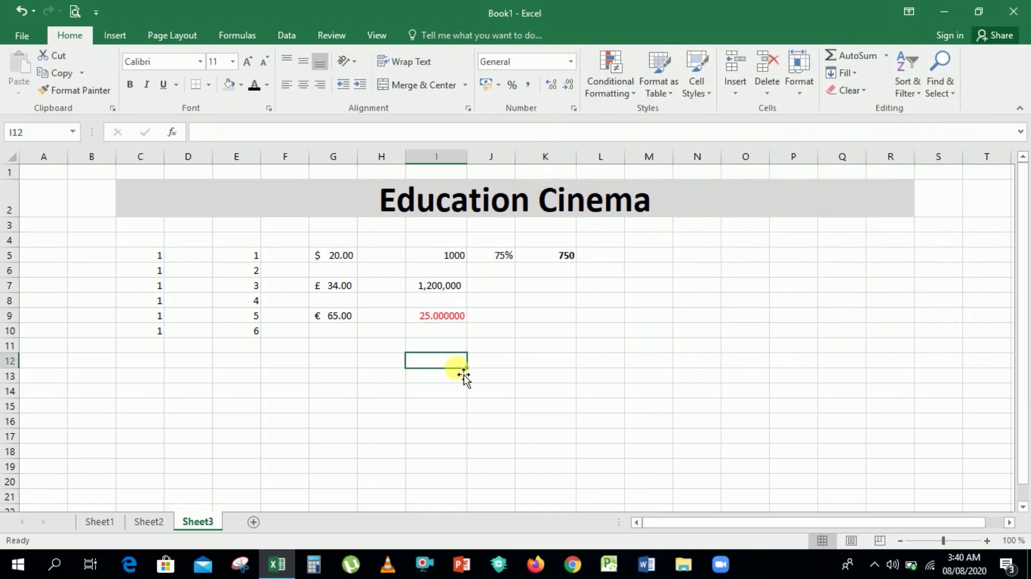
{"action": "left_click", "coordinate": [506, 329]}
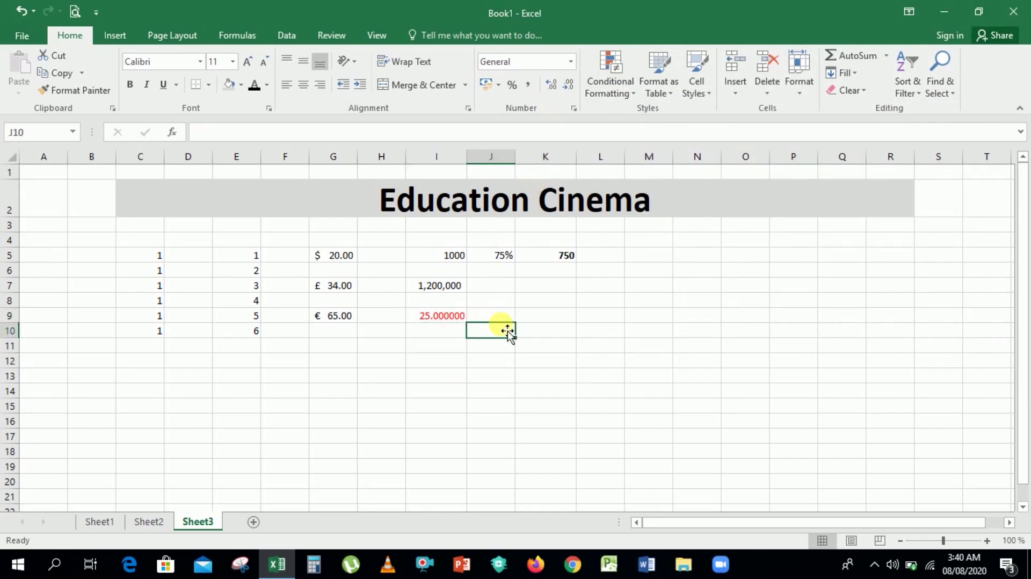
{"action": "key", "text": "Right"}
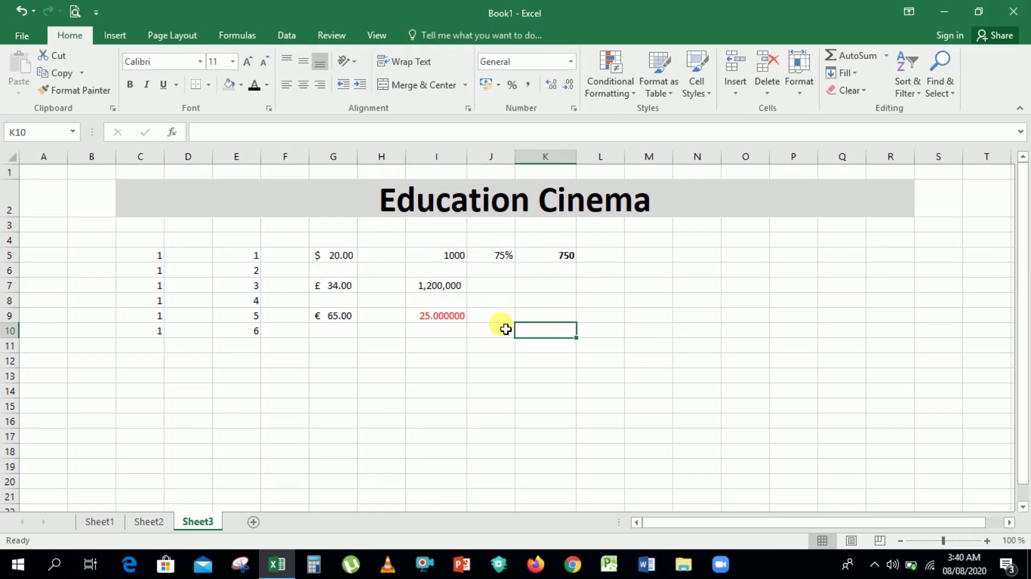
{"action": "key", "text": "Up"}
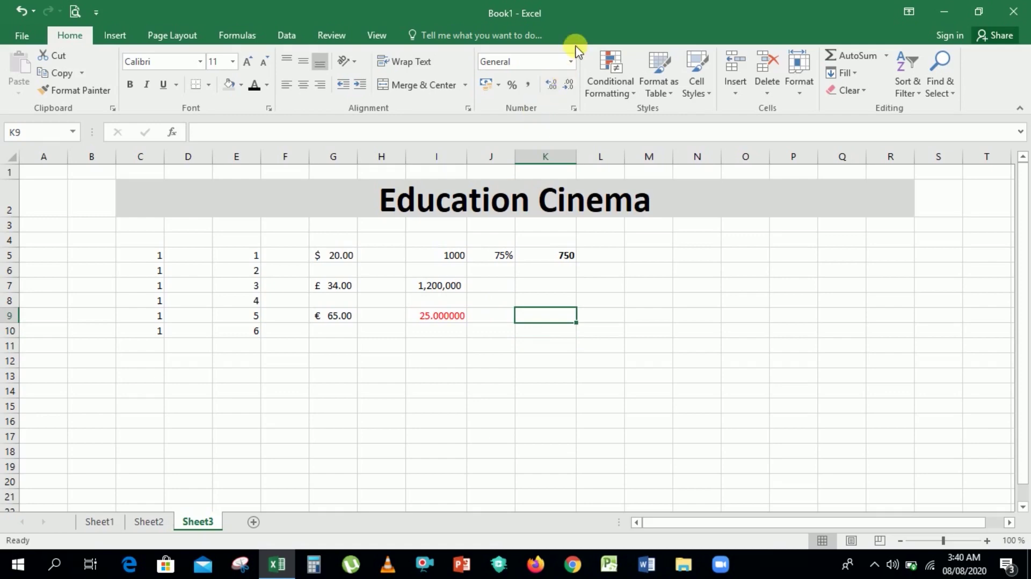
{"action": "left_click", "coordinate": [572, 63]}
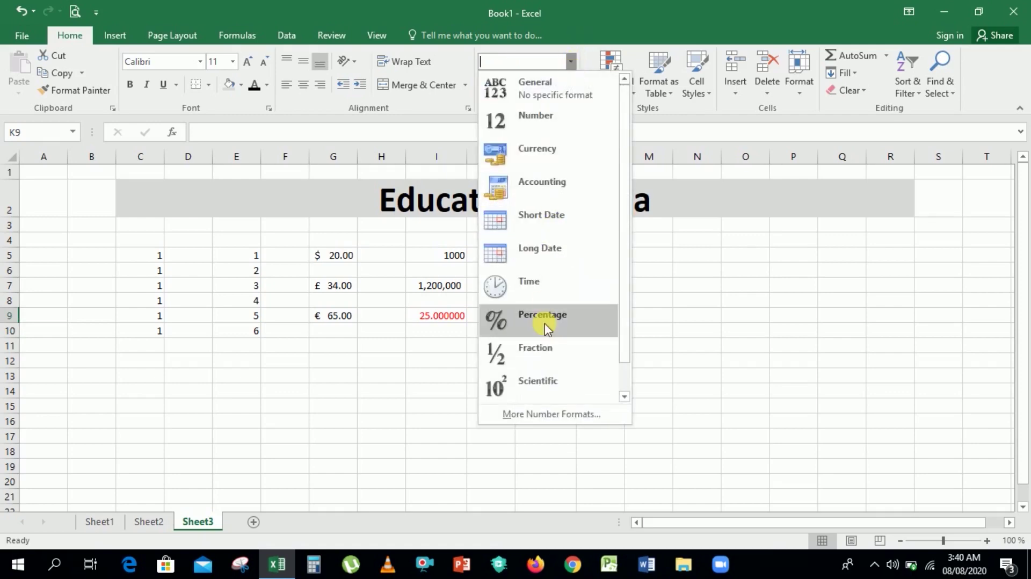
{"action": "left_click", "coordinate": [577, 301]}
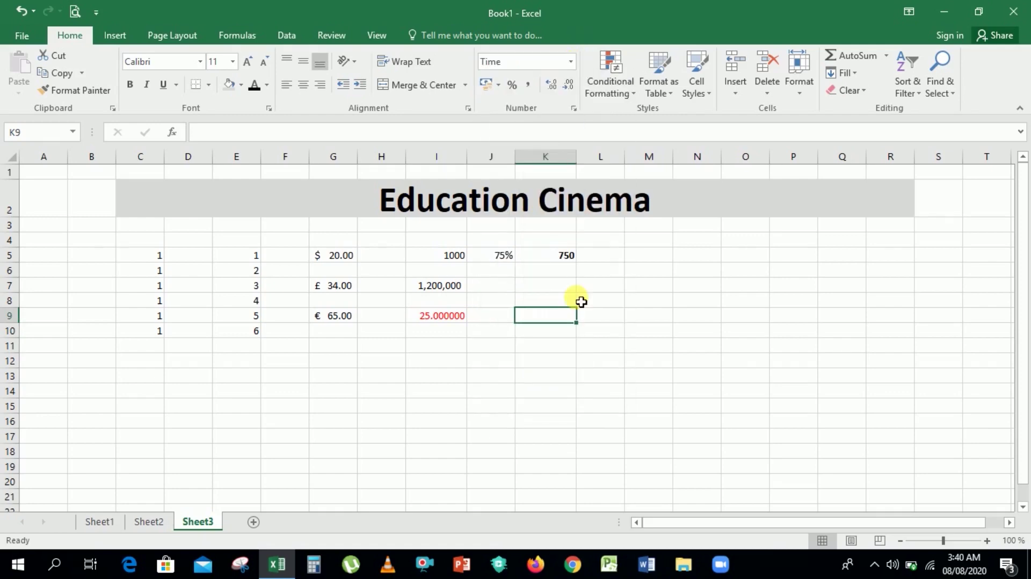
{"action": "left_click", "coordinate": [572, 62]}
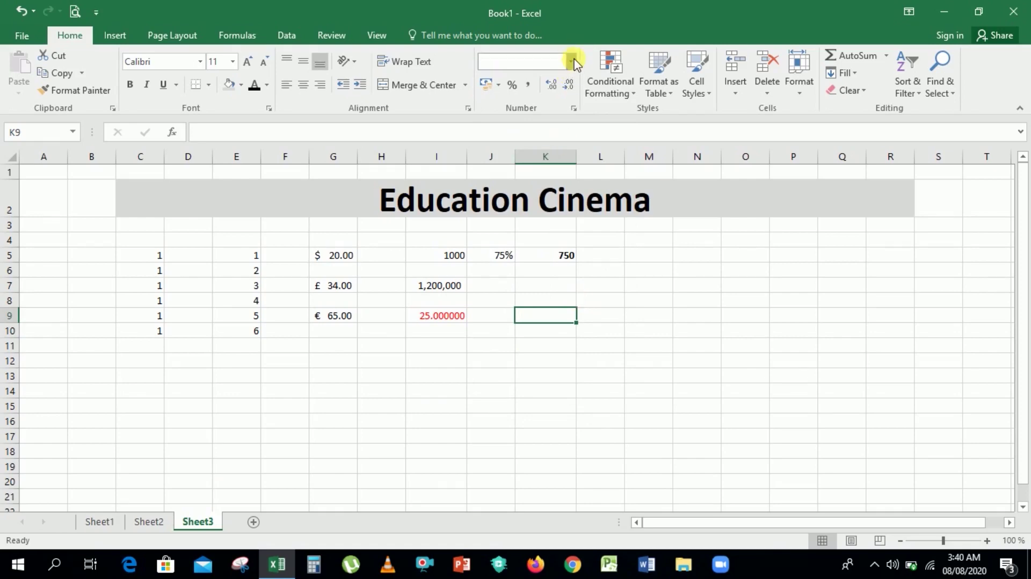
- In Format Cells, try the 13:30:55 type, then settle on 1:30:55 PM with the English (Pakistan) locale
{"action": "left_click", "coordinate": [535, 414]}
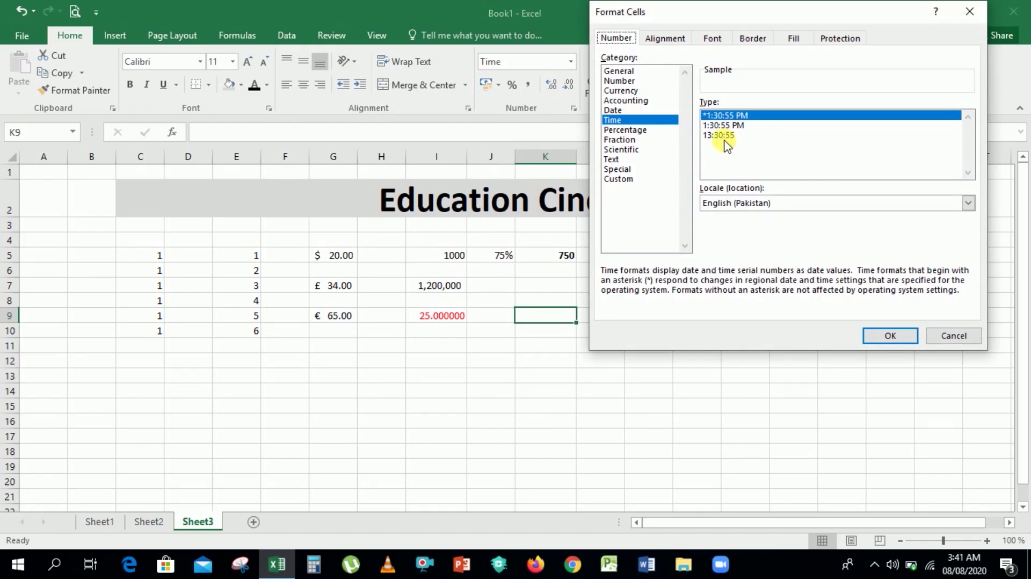
{"action": "left_click", "coordinate": [722, 136]}
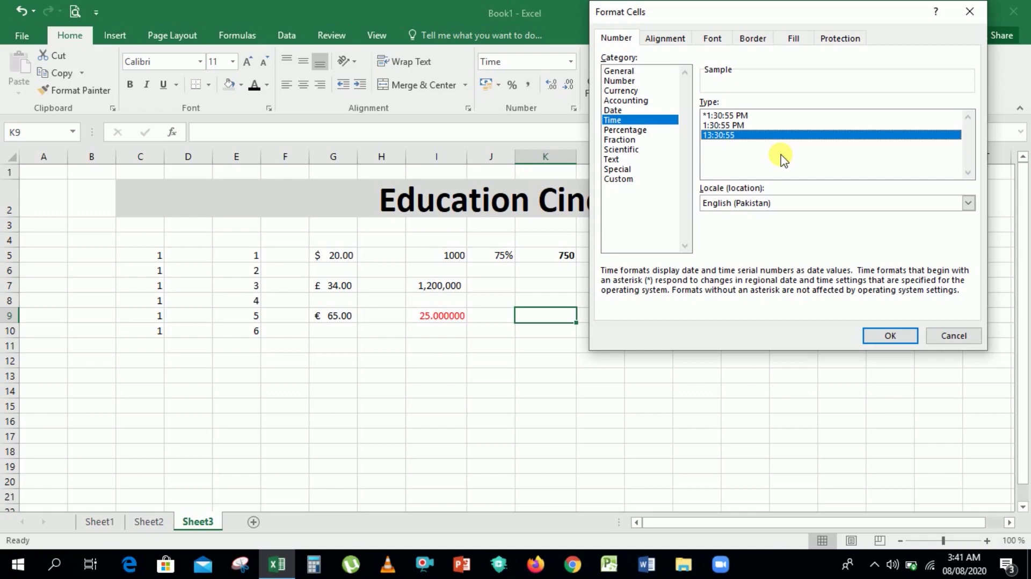
{"action": "left_click", "coordinate": [730, 124]}
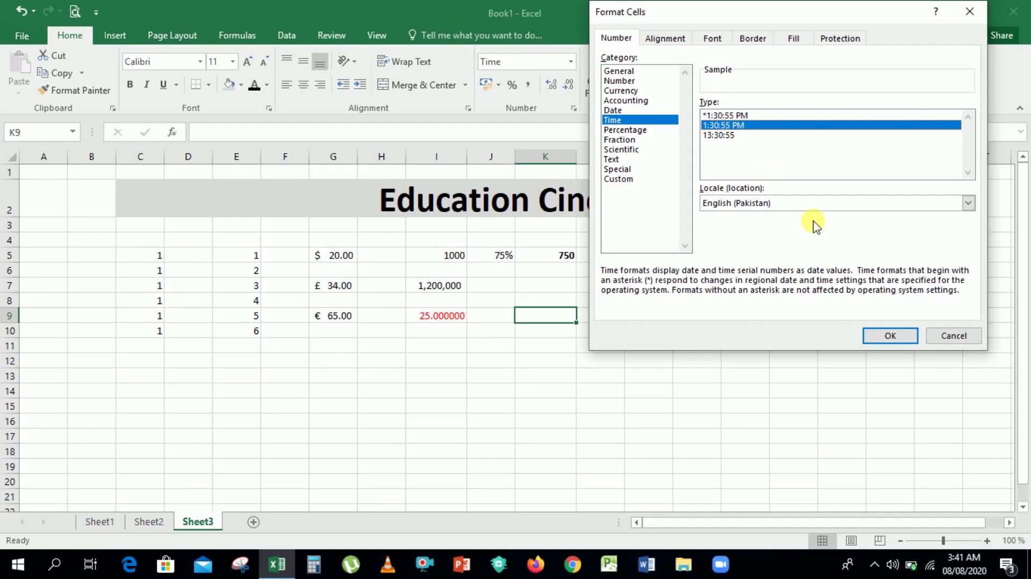
{"action": "left_click", "coordinate": [862, 204]}
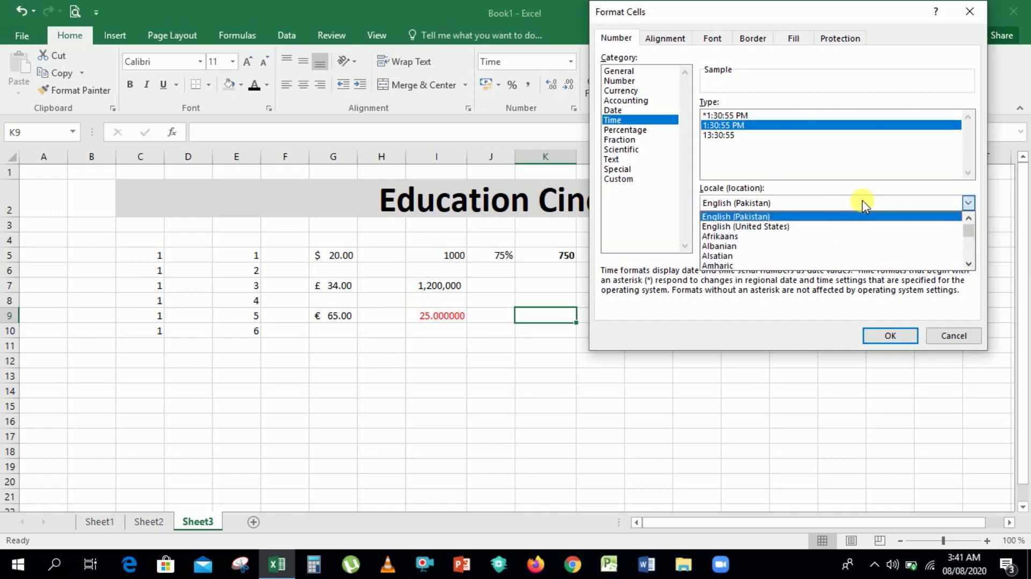
{"action": "left_click", "coordinate": [863, 204]}
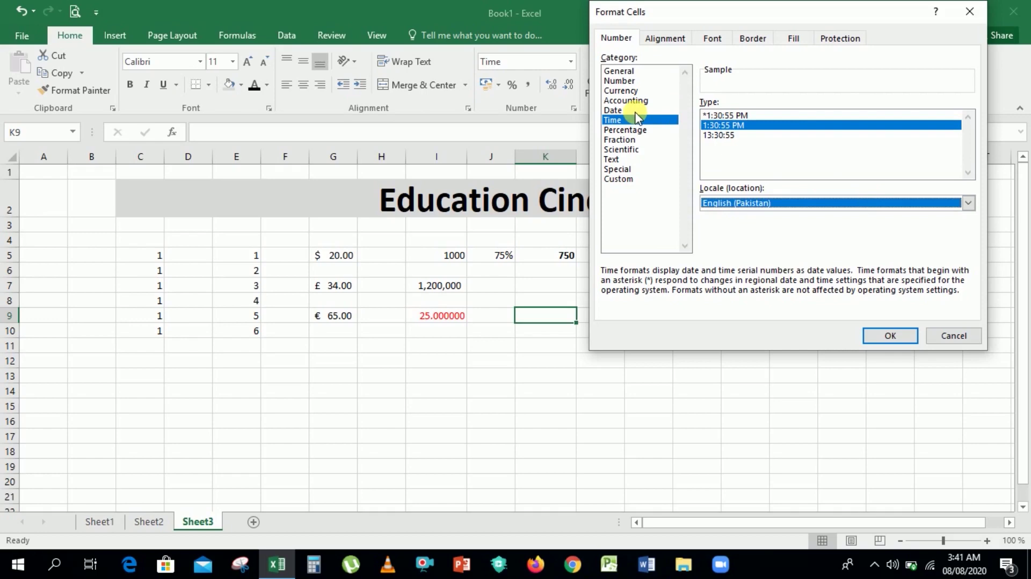
- Switch K9 to the Date category, browse the styles, locale and calendar options, and pick 14-Mar-2012
{"action": "left_click", "coordinate": [617, 110]}
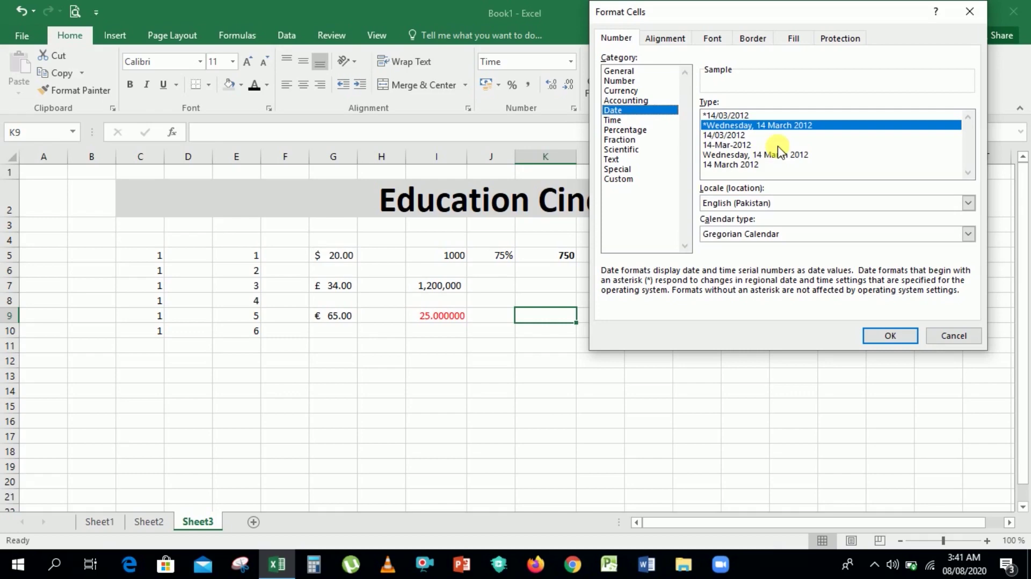
{"action": "left_click", "coordinate": [733, 135]}
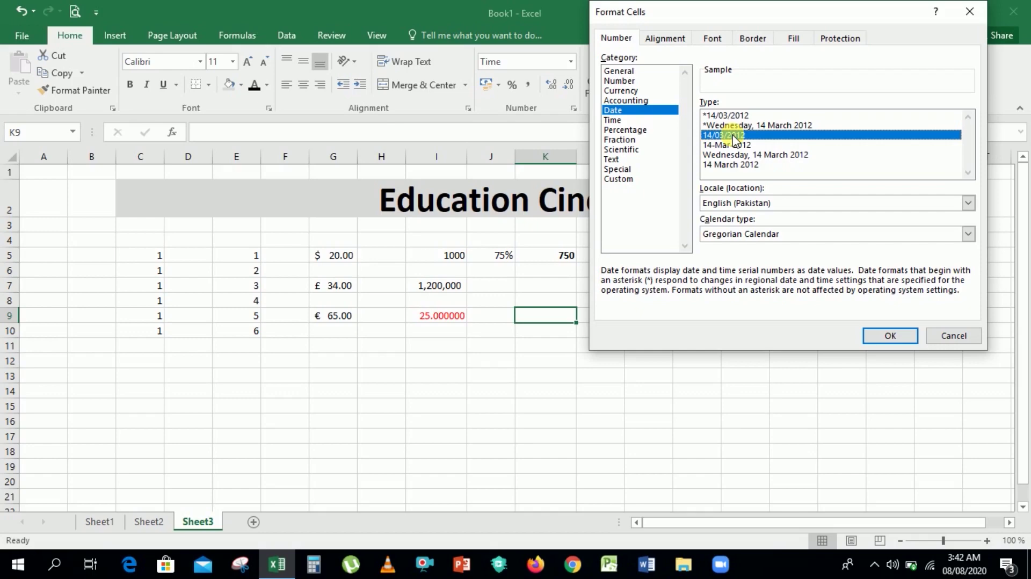
{"action": "left_click", "coordinate": [611, 120]}
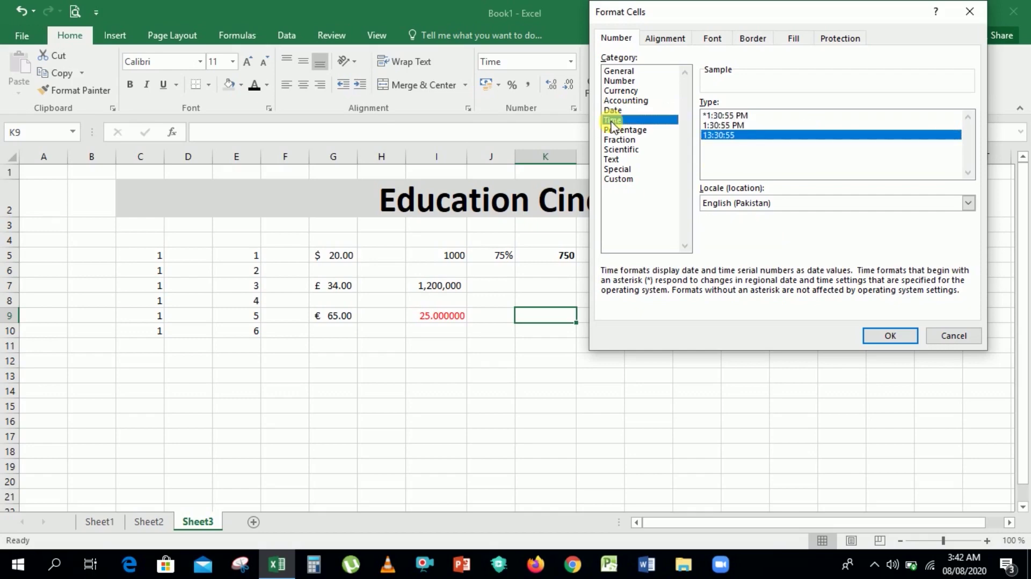
{"action": "left_click", "coordinate": [613, 110]}
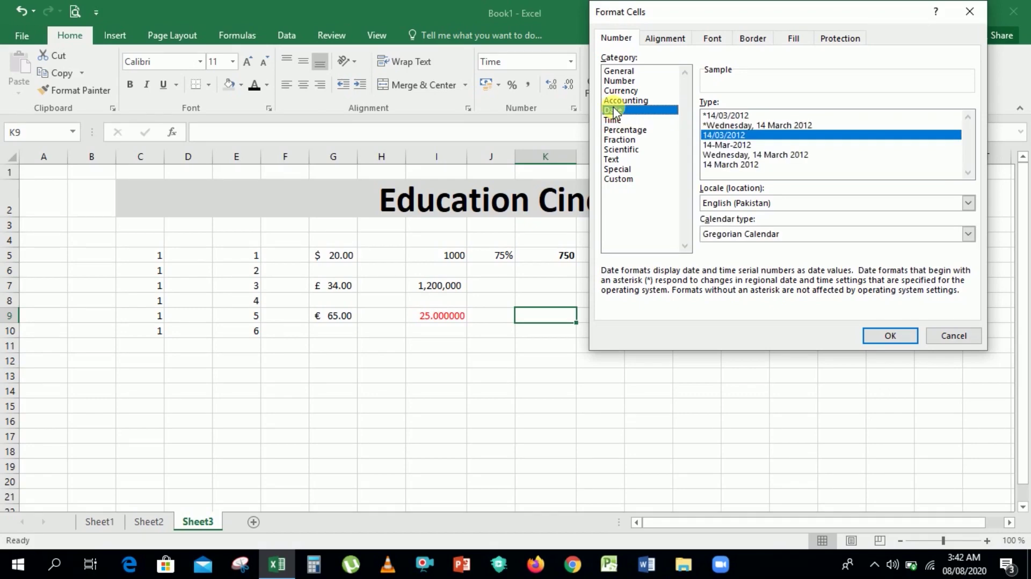
{"action": "left_click", "coordinate": [777, 202]}
{"action": "left_click", "coordinate": [778, 203]}
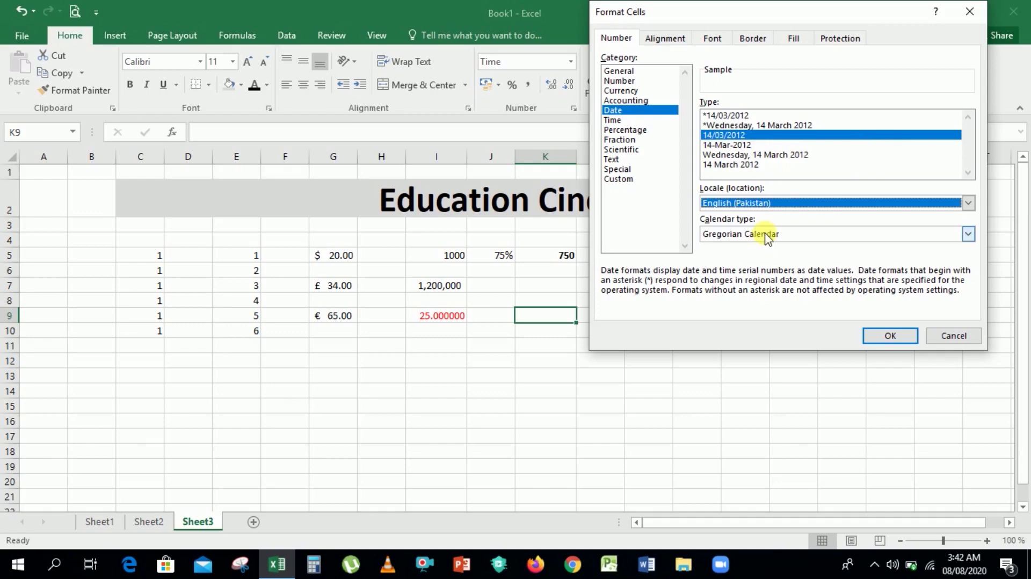
{"action": "left_click", "coordinate": [765, 234]}
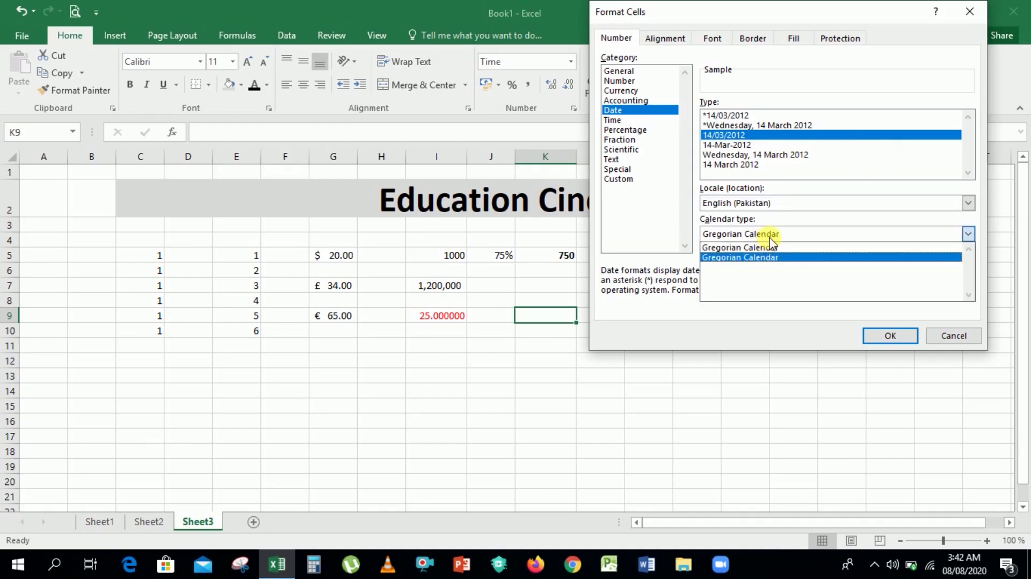
{"action": "left_click", "coordinate": [766, 234]}
{"action": "left_click", "coordinate": [748, 116]}
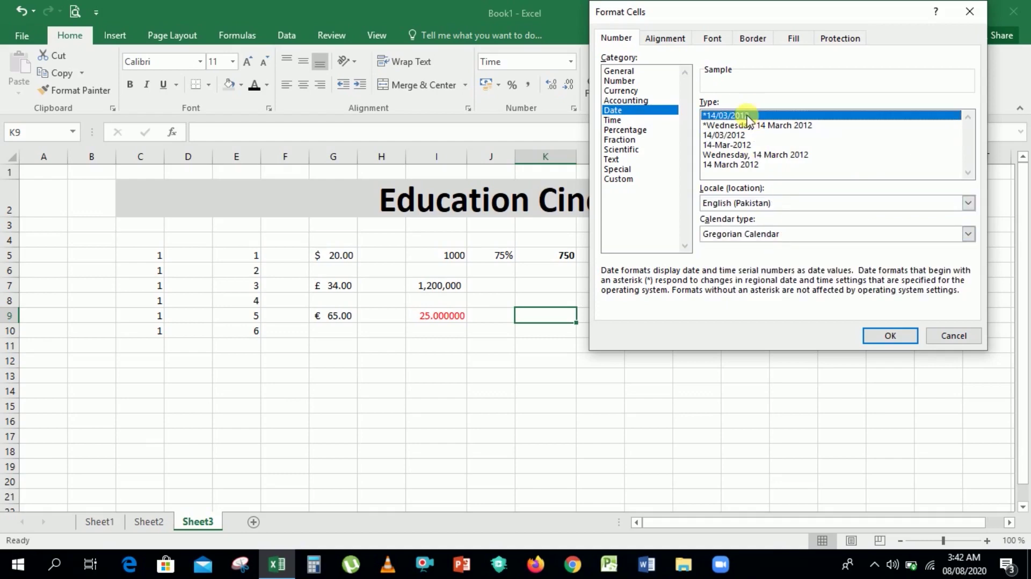
{"action": "key", "text": "Down"}
{"action": "key", "text": "Down"}
{"action": "key", "text": "Down"}
{"action": "key", "text": "Down"}
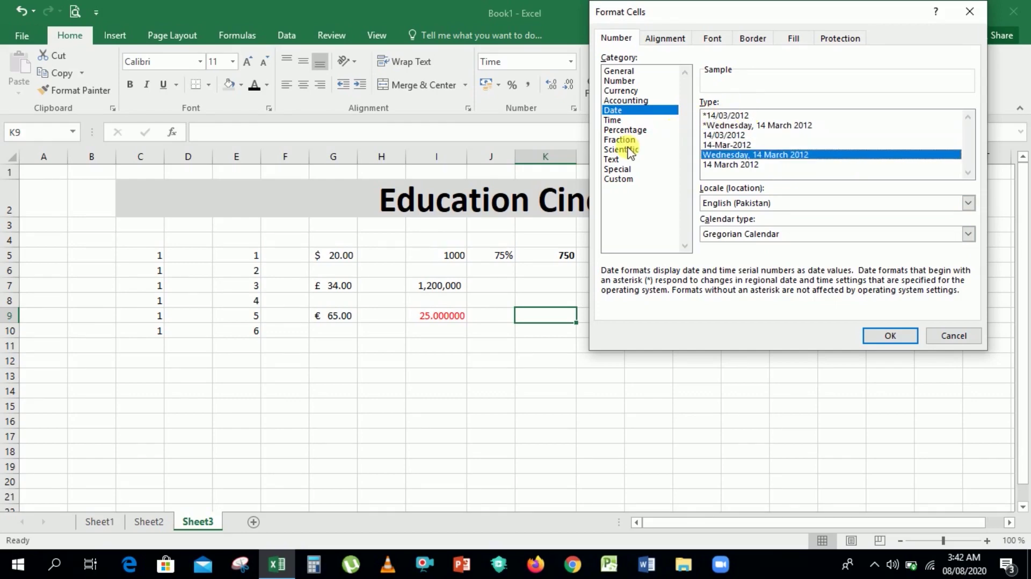
{"action": "left_click", "coordinate": [719, 144]}
- Apply the 14-Mar-2012 format and enter the date 12-04-2020 in K9
{"action": "double_click", "coordinate": [719, 145]}
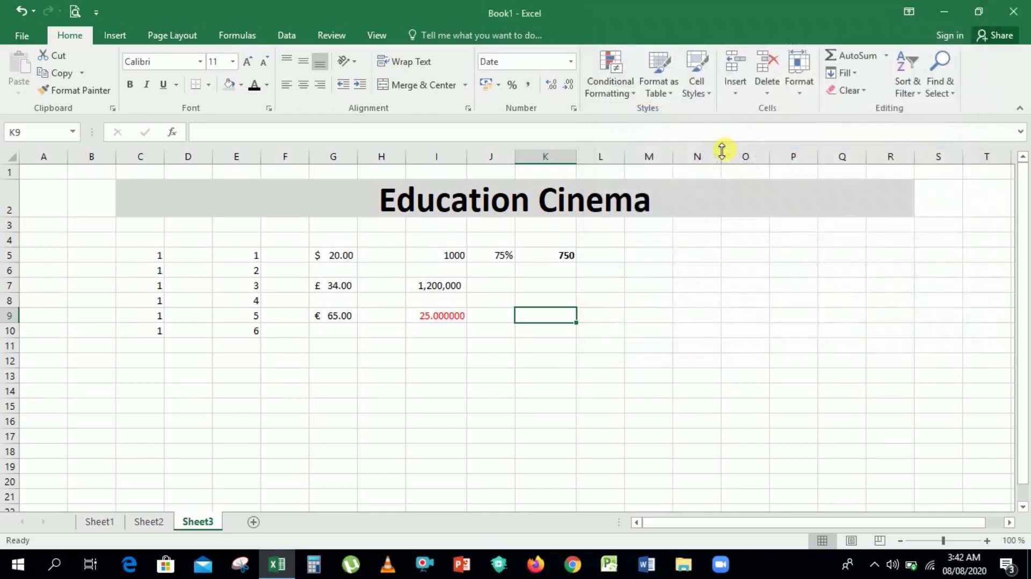
{"action": "left_click_drag", "start_coordinate": [555, 372], "coordinate": [560, 325]}
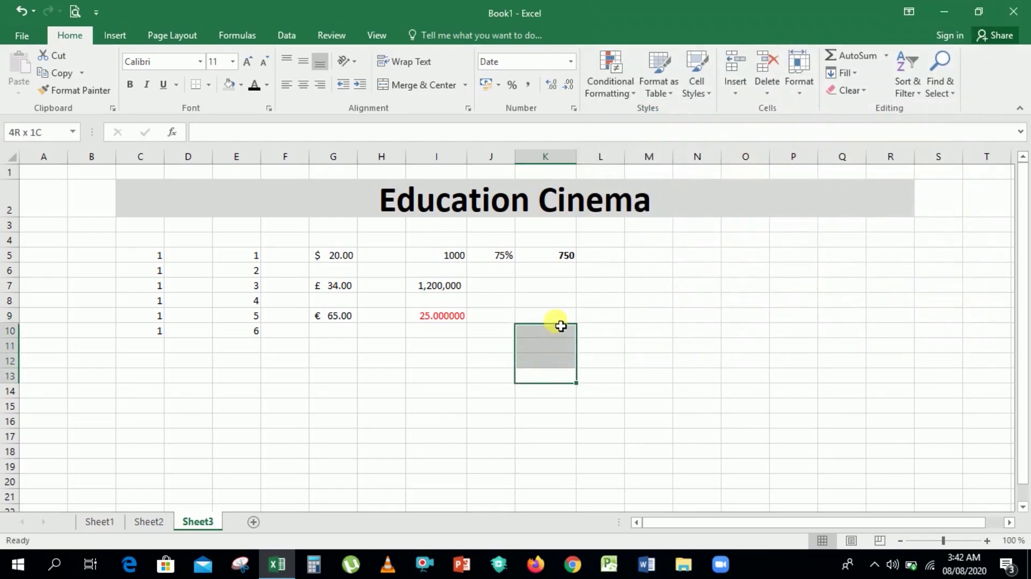
{"action": "left_click", "coordinate": [561, 322]}
{"action": "type", "text": "12"}
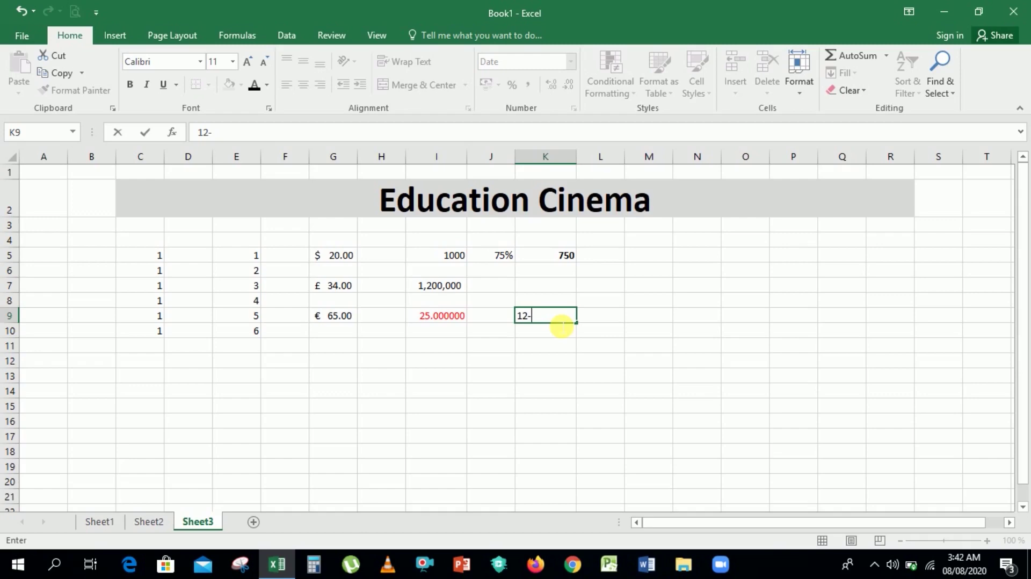
{"action": "type", "text": "-04-"}
{"action": "type", "text": "2020"}
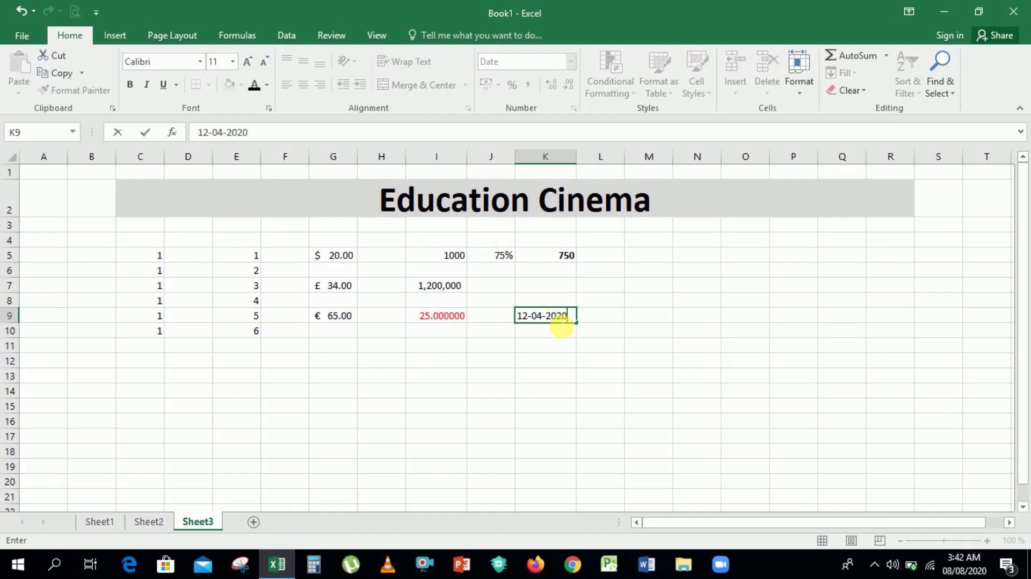
{"action": "key", "text": "Return"}
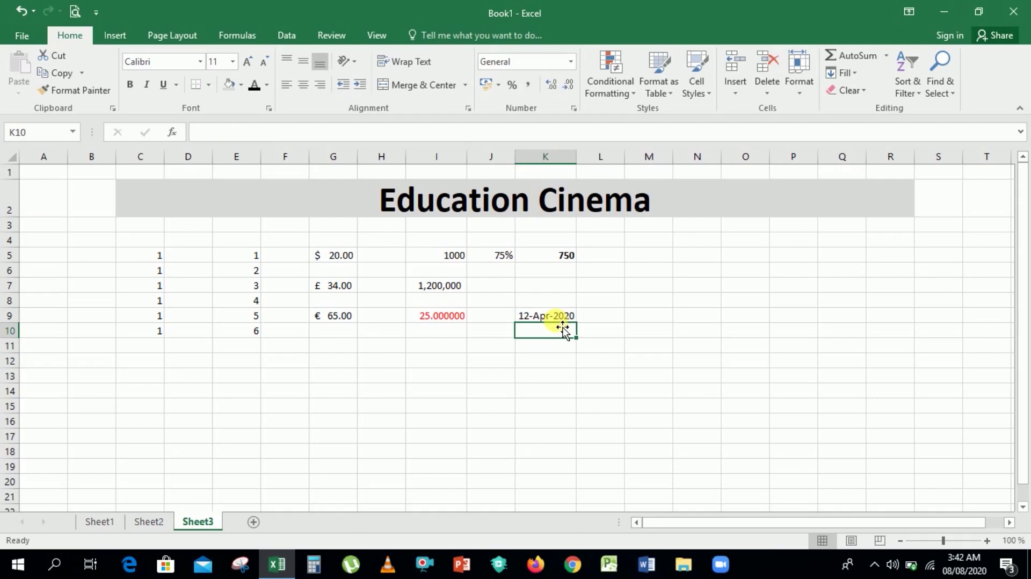
{"action": "key", "text": "Up"}
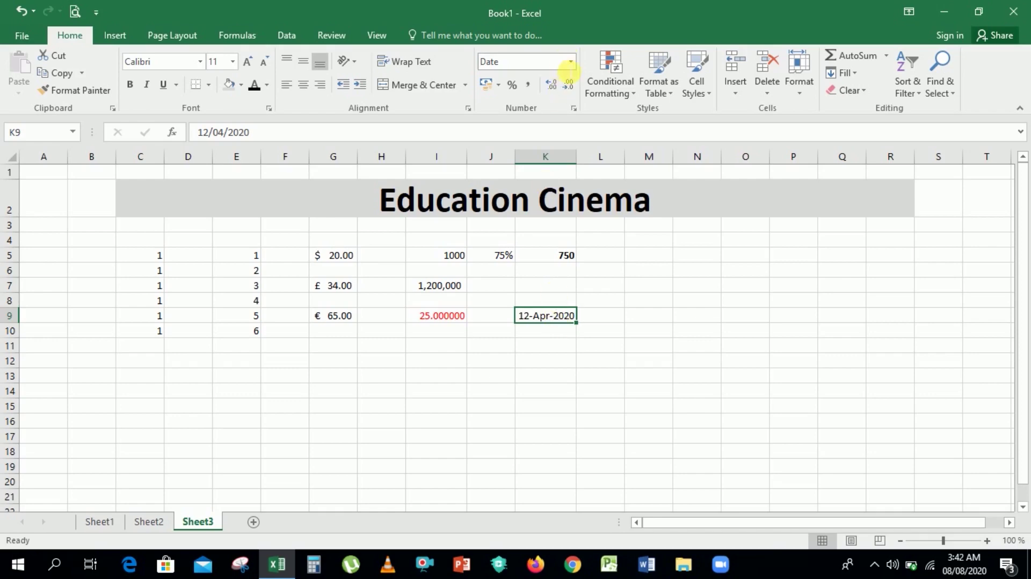
- Reformat K9 with the long Wednesday, 14 March 2012 style so it reads Sunday, 12 April 2020
{"action": "left_click", "coordinate": [571, 61]}
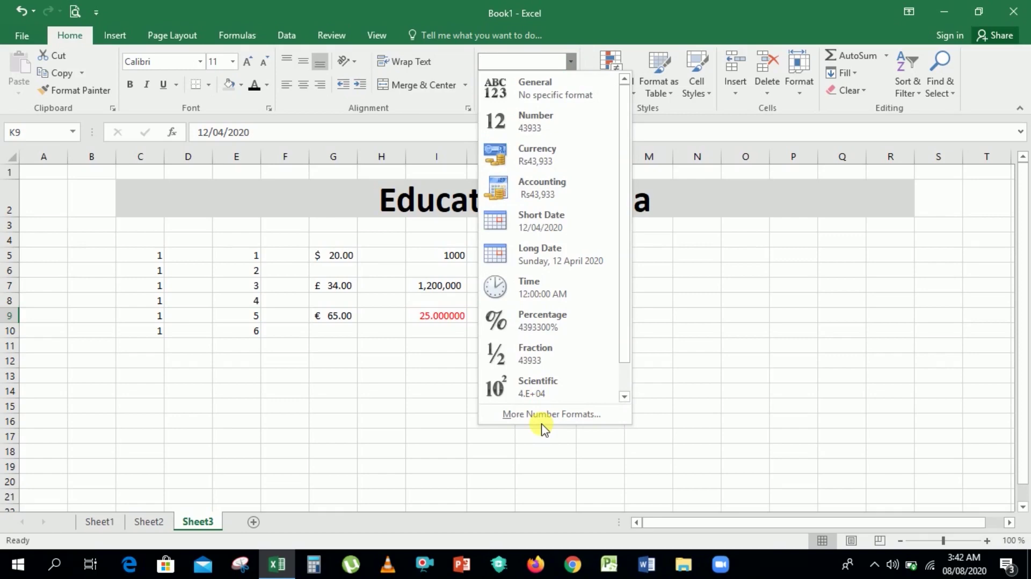
{"action": "left_click", "coordinate": [555, 415]}
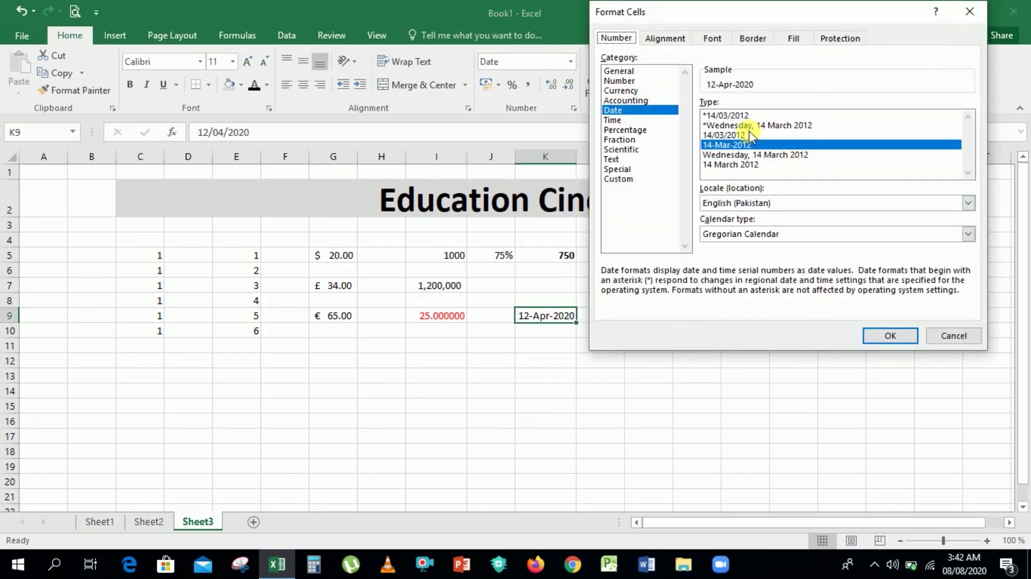
{"action": "left_click", "coordinate": [733, 135]}
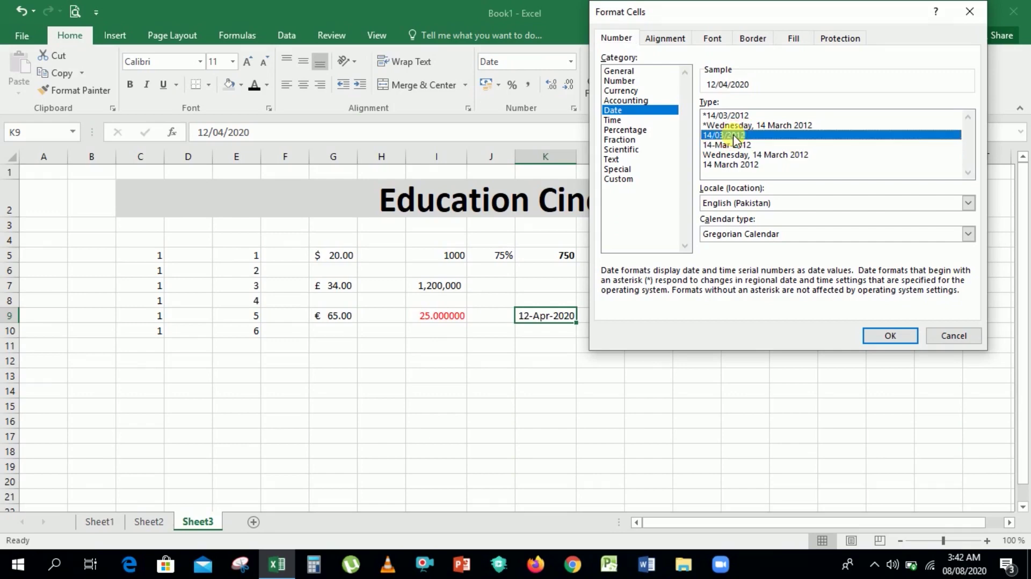
{"action": "left_click", "coordinate": [734, 127]}
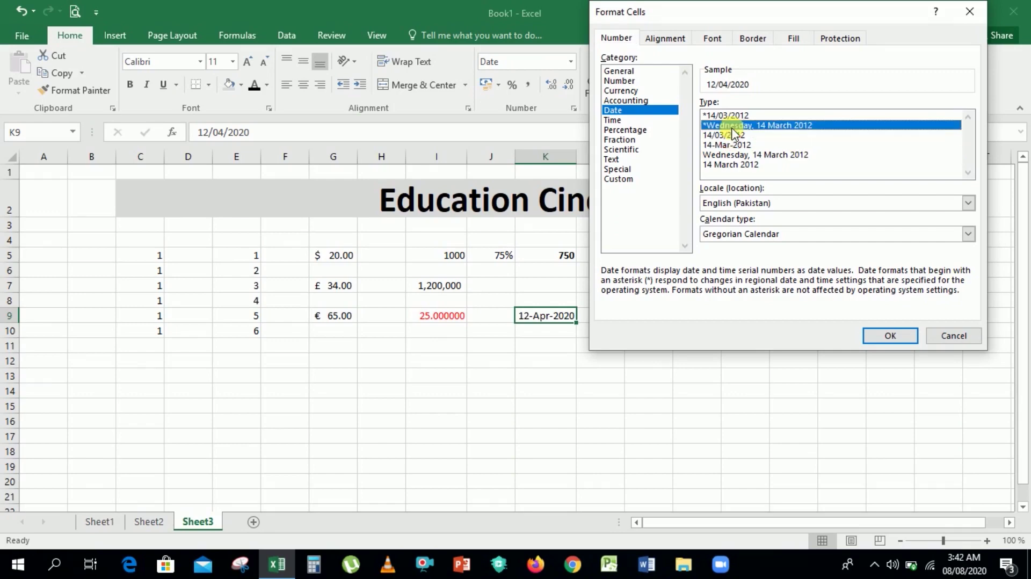
{"action": "left_click", "coordinate": [887, 336]}
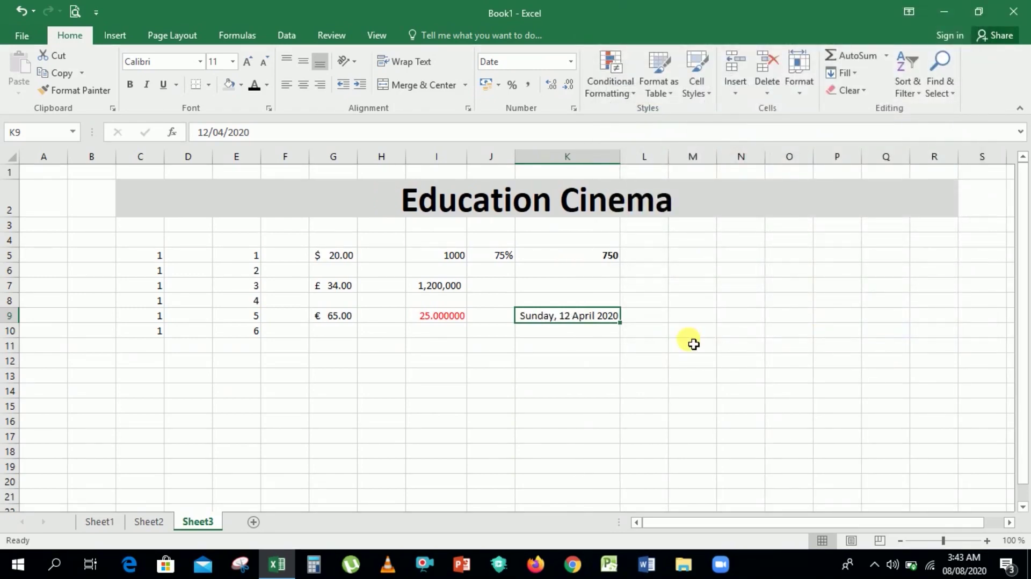
{"action": "left_click", "coordinate": [614, 337]}
{"action": "left_click", "coordinate": [594, 324]}
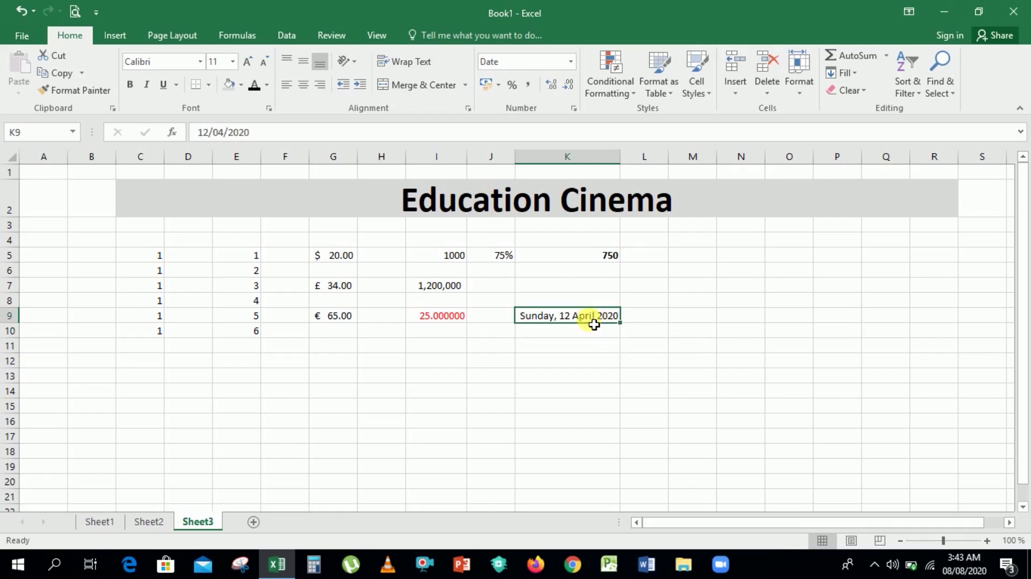
- Close the format list, then copy I7's 1,200,000 and paste it into I11 with its comma style
{"action": "left_click", "coordinate": [570, 61]}
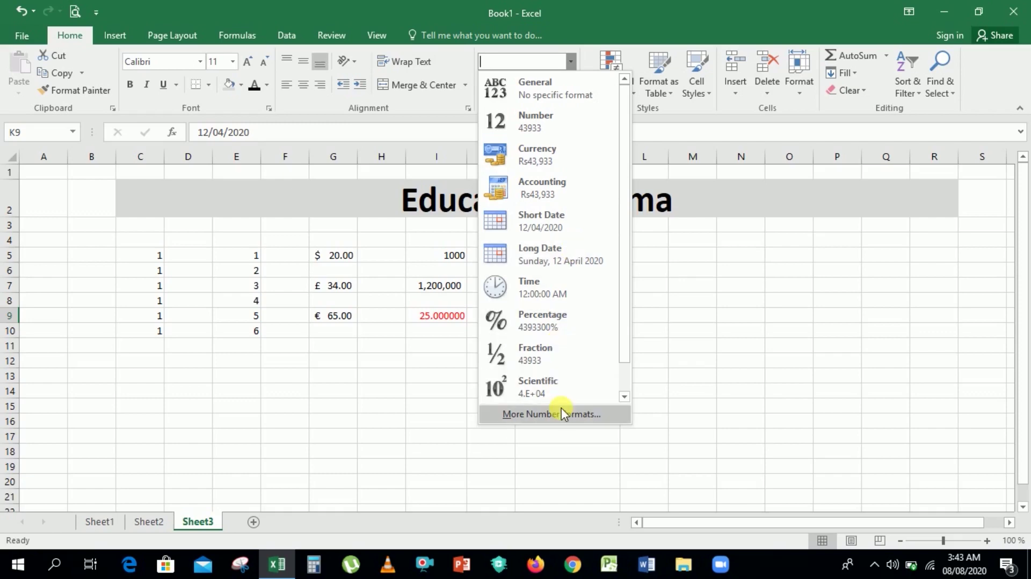
{"action": "left_click", "coordinate": [362, 385]}
{"action": "left_click", "coordinate": [490, 358]}
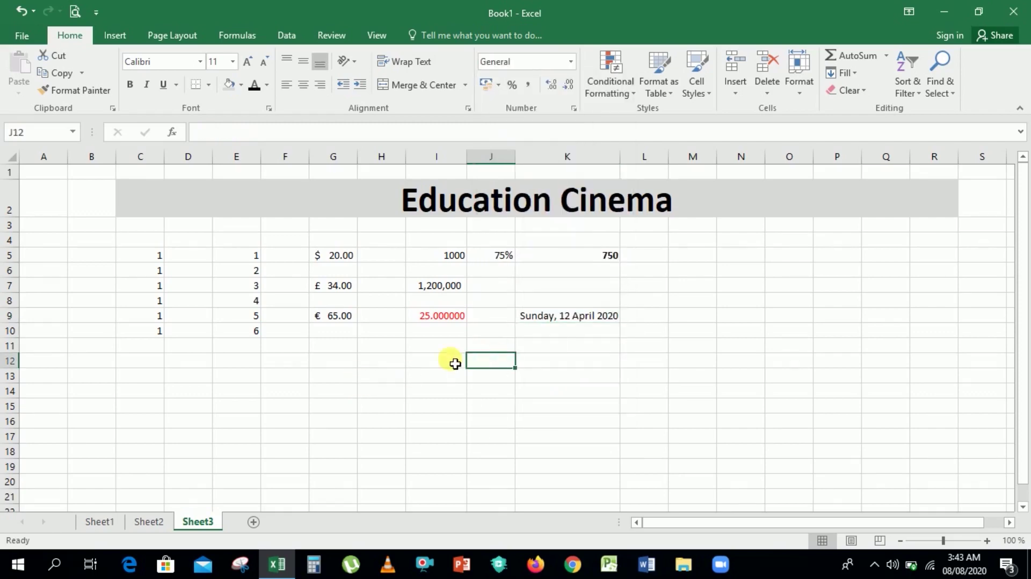
{"action": "left_click", "coordinate": [444, 352]}
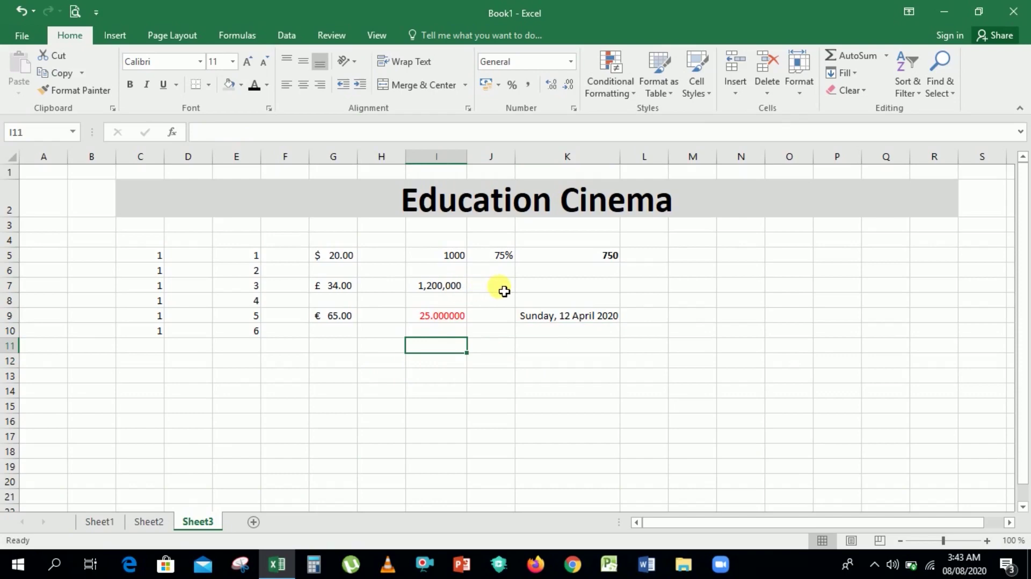
{"action": "left_click", "coordinate": [455, 292]}
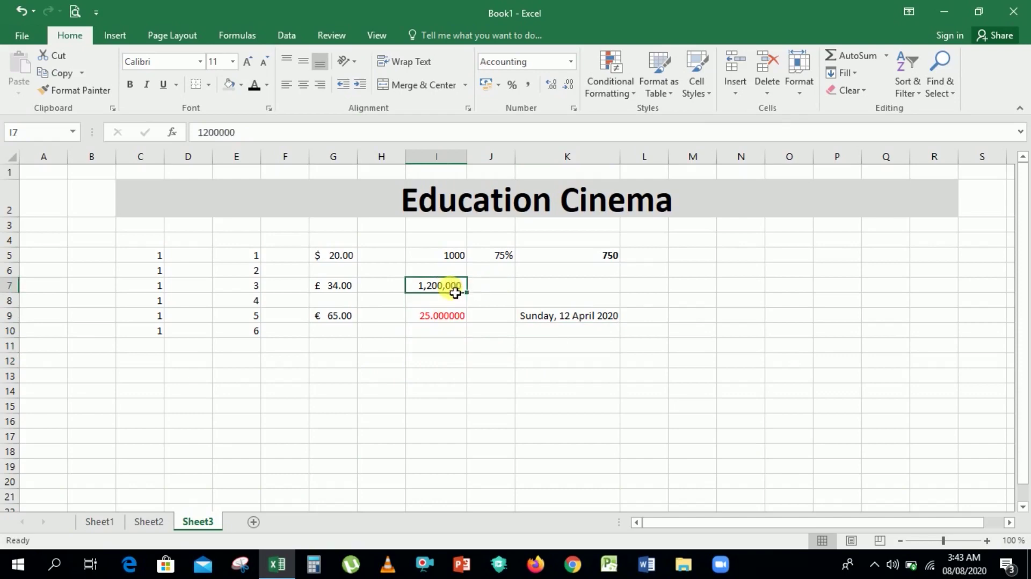
{"action": "key", "text": "ctrl+c"}
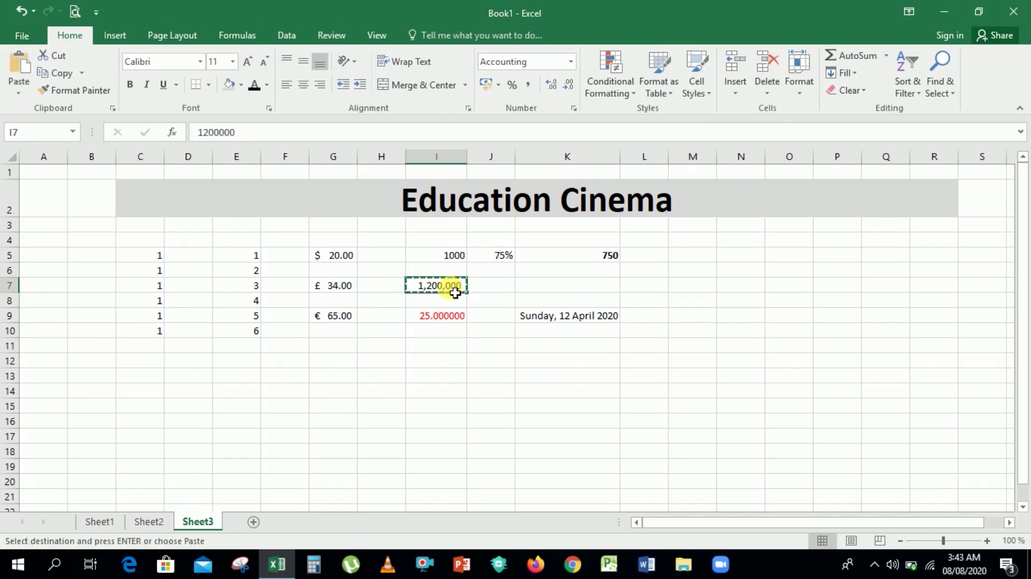
{"action": "key", "text": "Down"}
{"action": "key", "text": "Down"}
{"action": "key", "text": "Down"}
{"action": "key", "text": "Down"}
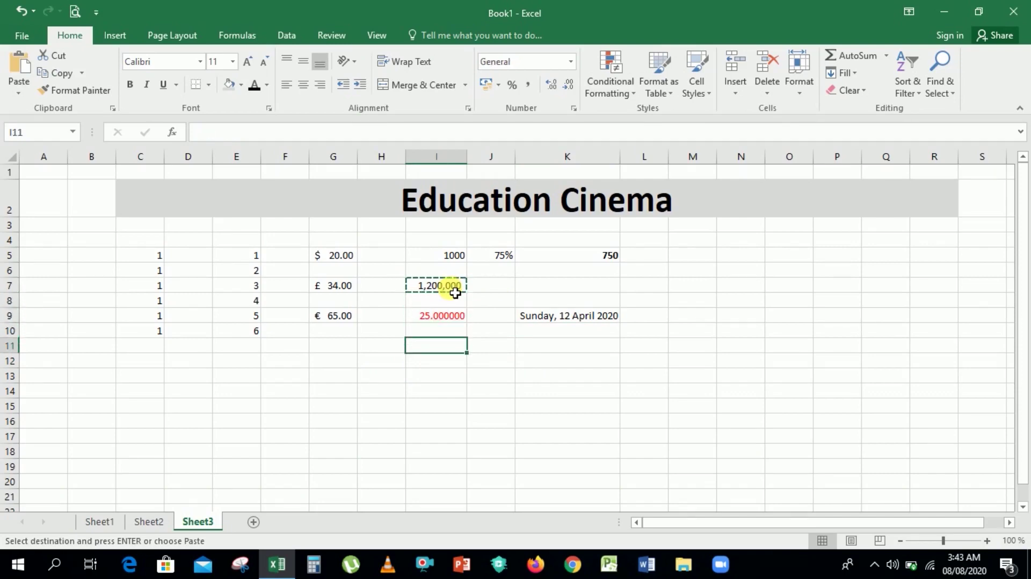
{"action": "key", "text": "ctrl+v"}
{"action": "key", "text": "Escape"}
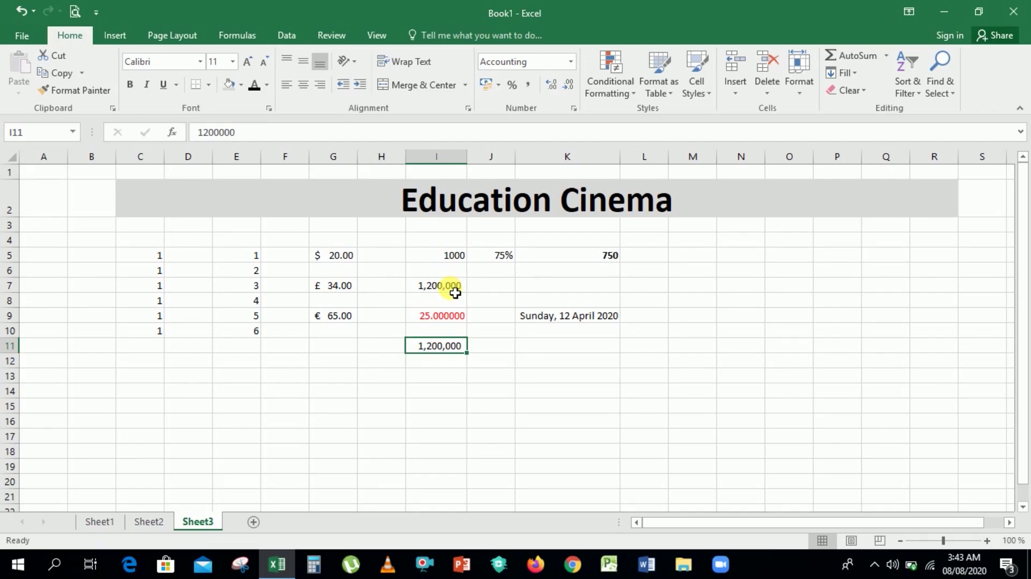
- Apply Scientific format to I11 and add one decimal so it reads 1.2.E+06
{"action": "left_click", "coordinate": [570, 61]}
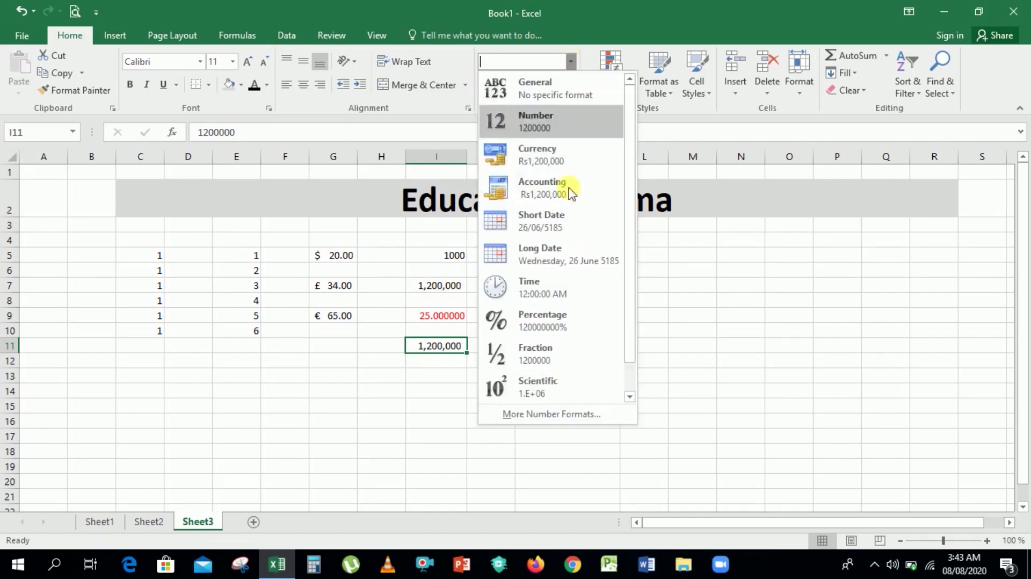
{"action": "left_click", "coordinate": [538, 396]}
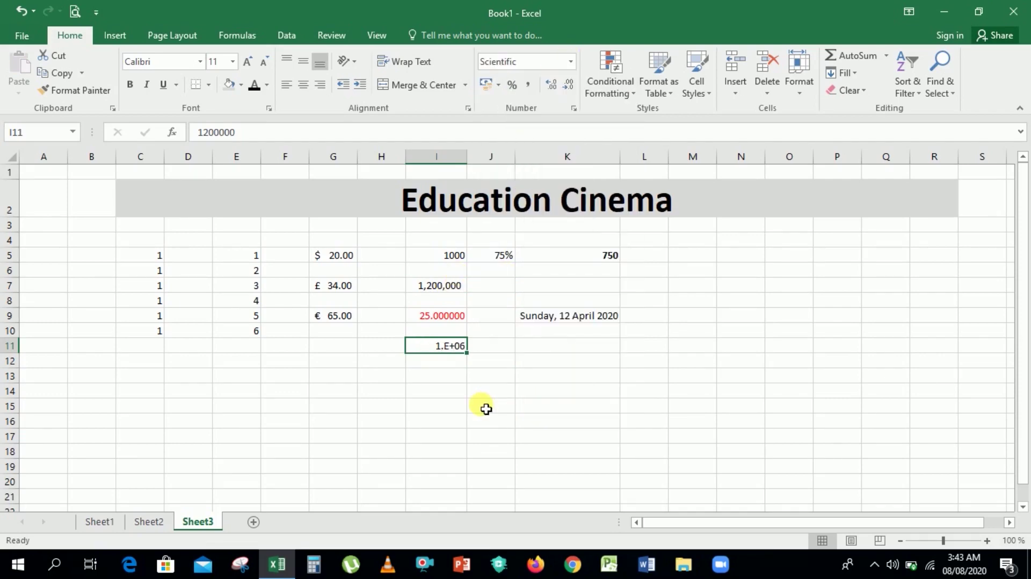
{"action": "left_click", "coordinate": [552, 86]}
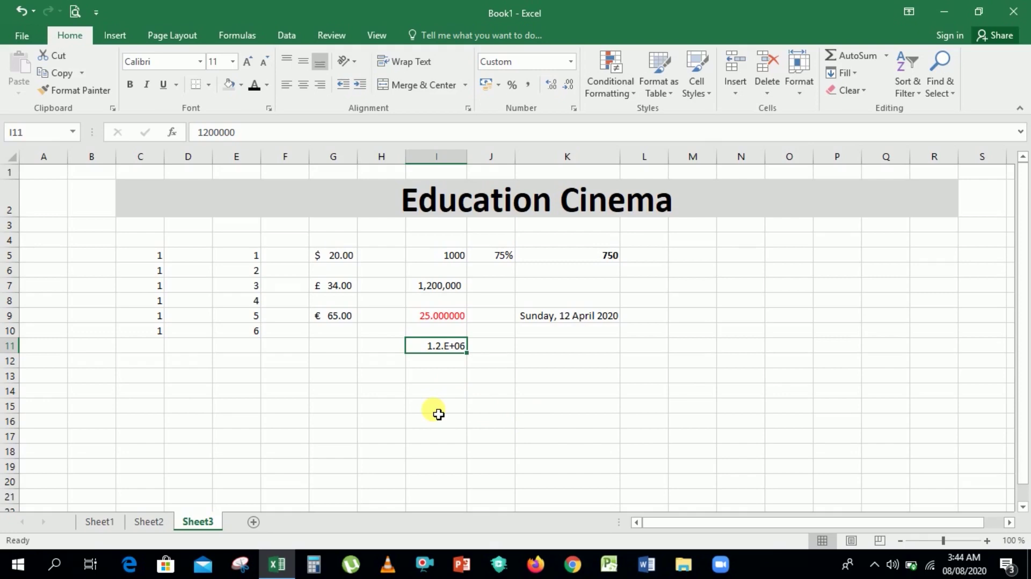
{"action": "key", "text": "Down"}
{"action": "key", "text": "Down"}
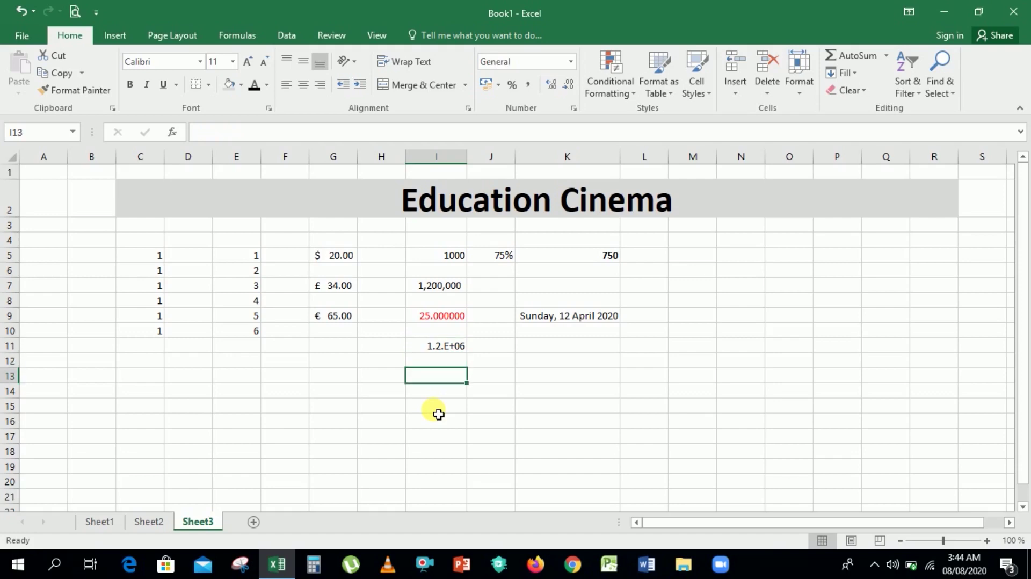
- Enter 4/3 in I13 and apply the Fraction format so it displays 1 1/3
{"action": "type", "text": "4/3"}
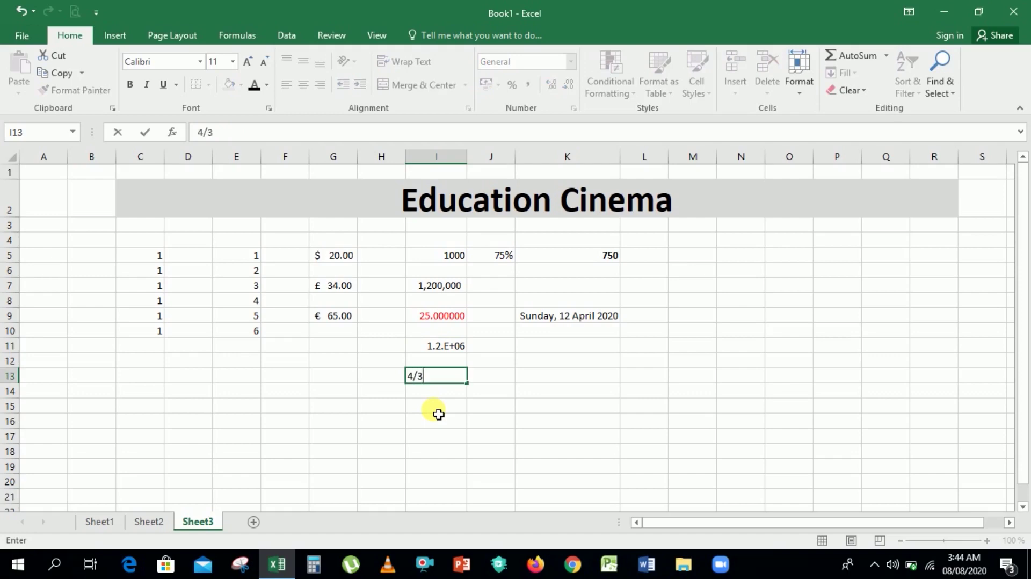
{"action": "key", "text": "Return"}
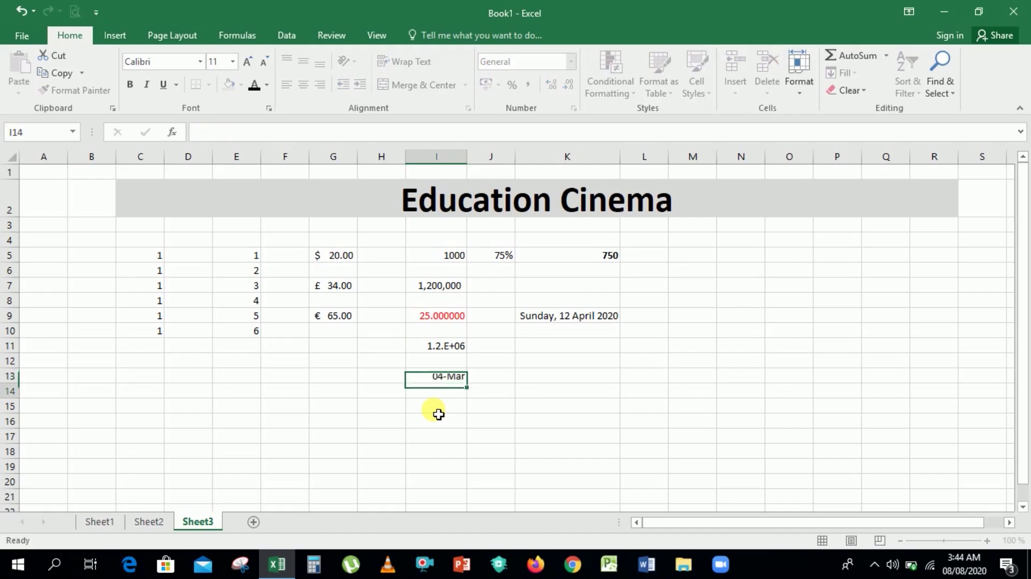
{"action": "key", "text": "Up"}
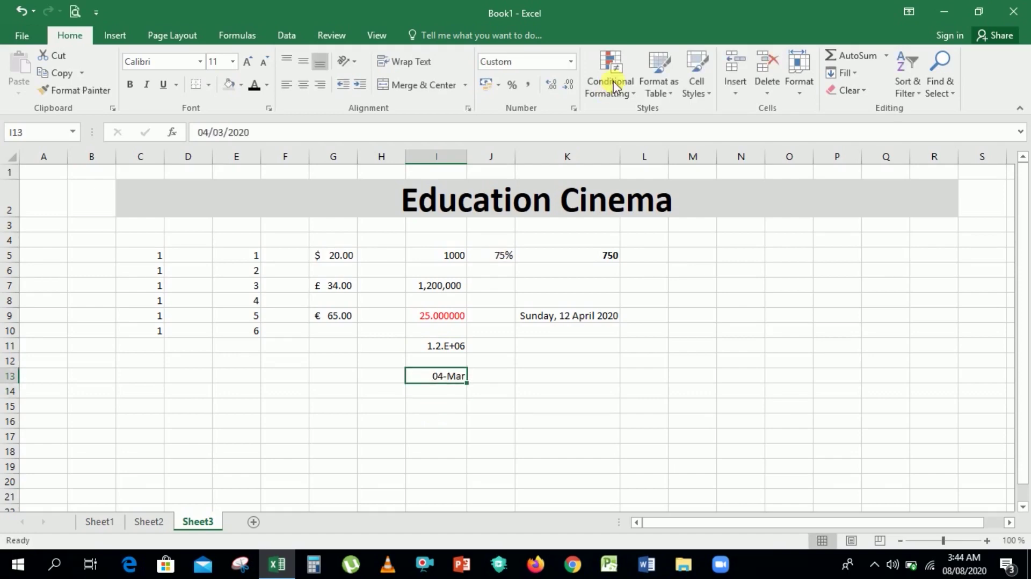
{"action": "left_click", "coordinate": [569, 62]}
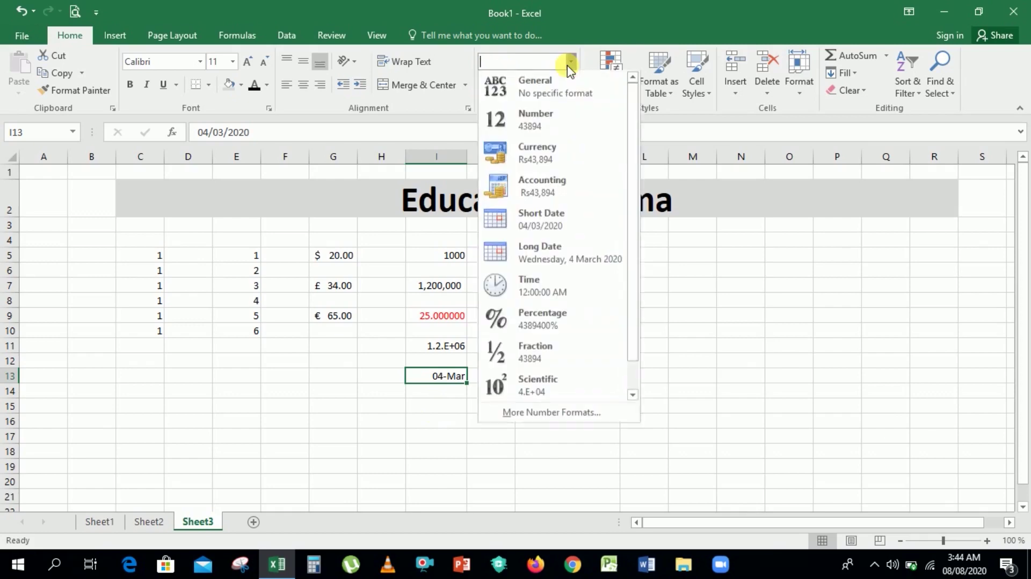
{"action": "left_click", "coordinate": [557, 369]}
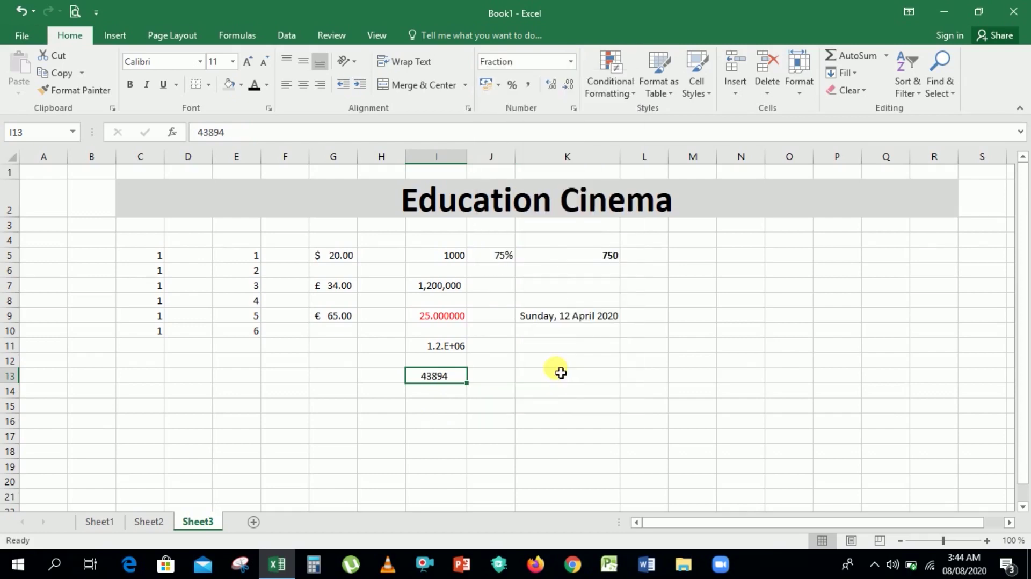
{"action": "double_click", "coordinate": [461, 375]}
{"action": "type", "text": "4/3"}
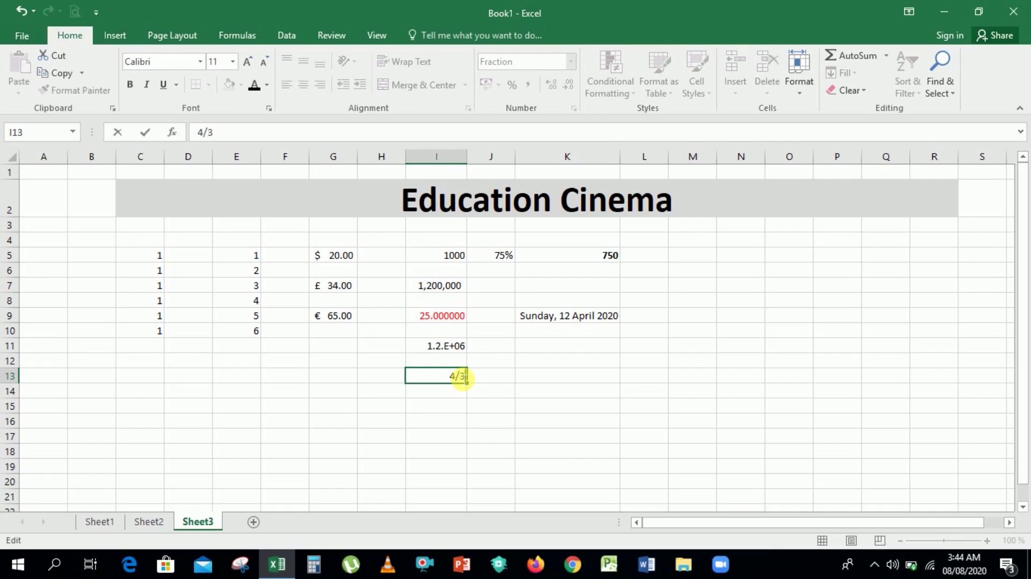
{"action": "key", "text": "Return"}
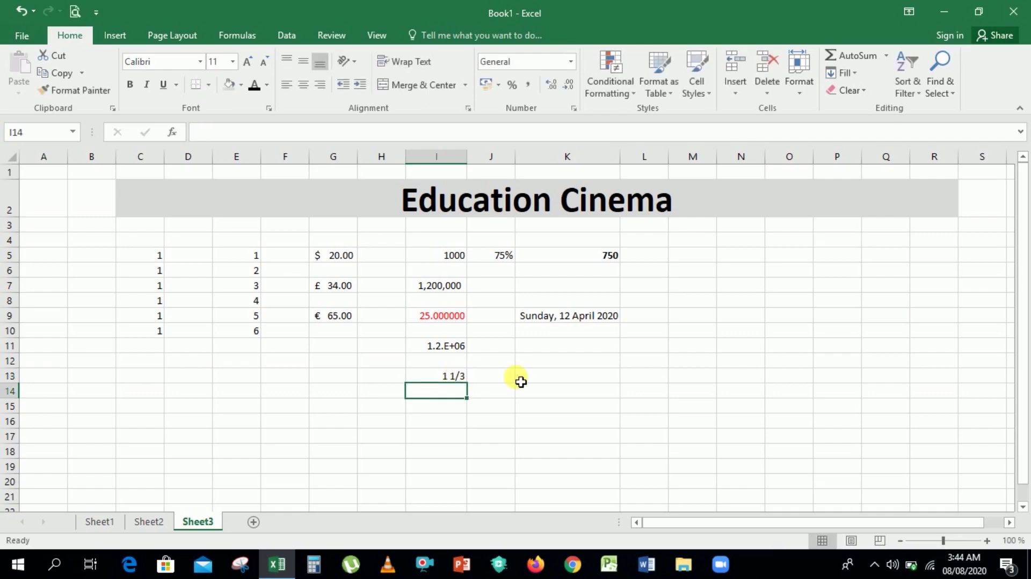
{"action": "left_click", "coordinate": [571, 61]}
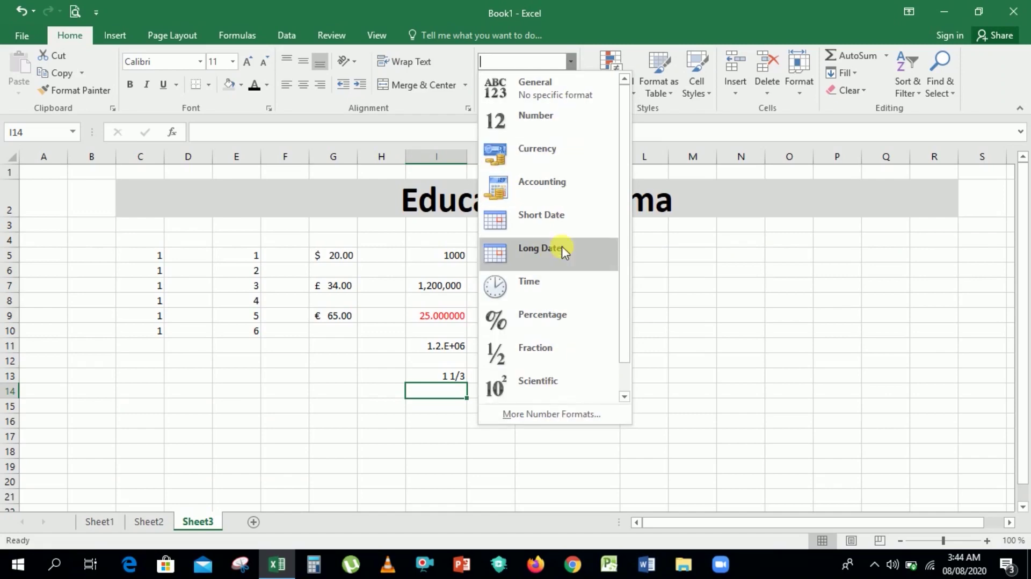
- Open the Custom category in Format Cells and pick the dd/mm/yyyy format code
{"action": "left_click", "coordinate": [549, 414]}
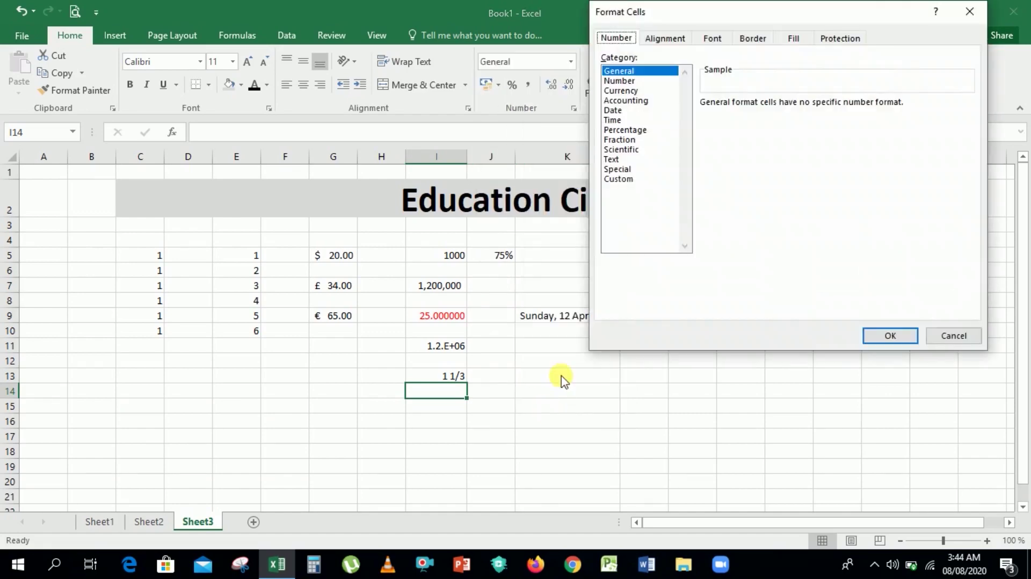
{"action": "left_click", "coordinate": [625, 180]}
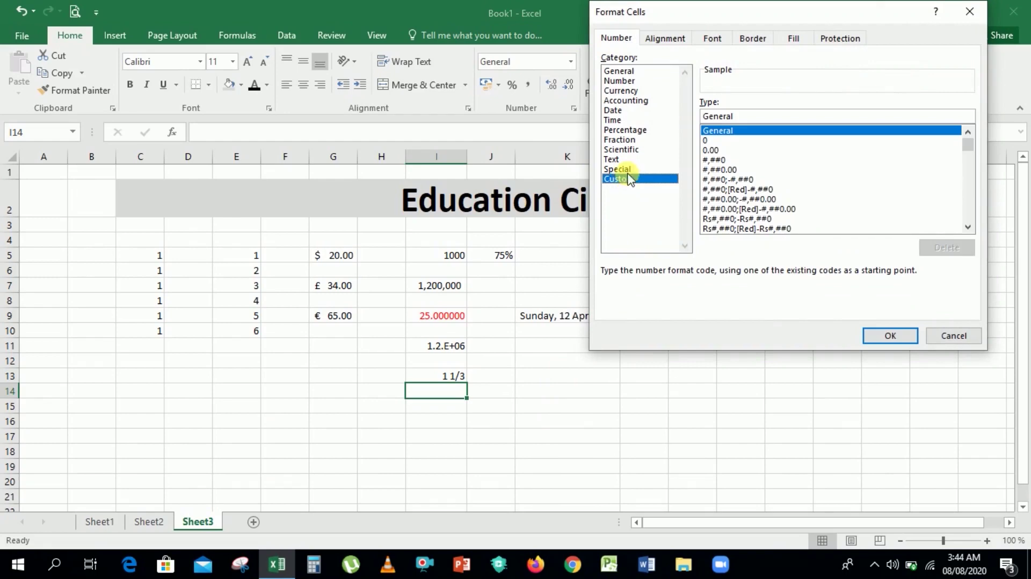
{"action": "left_click", "coordinate": [968, 228]}
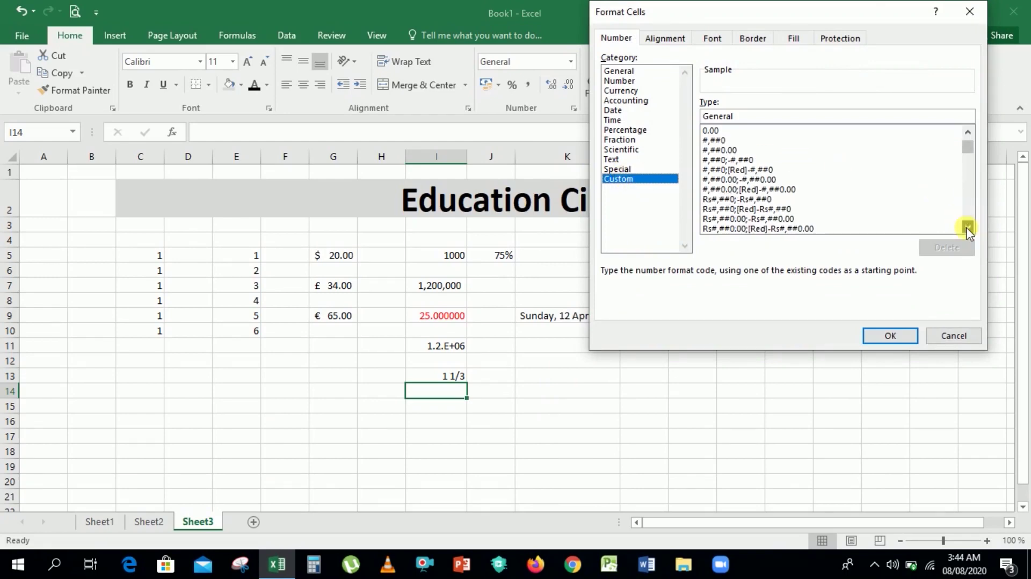
{"action": "scroll", "coordinate": [968, 231], "scroll_direction": "down", "scroll_amount": 1}
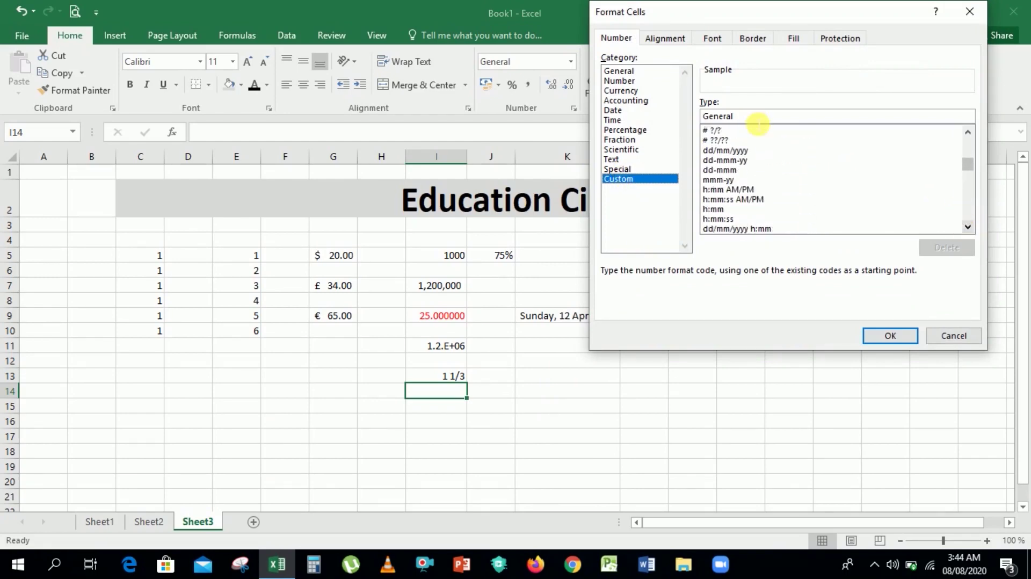
{"action": "left_click", "coordinate": [714, 153]}
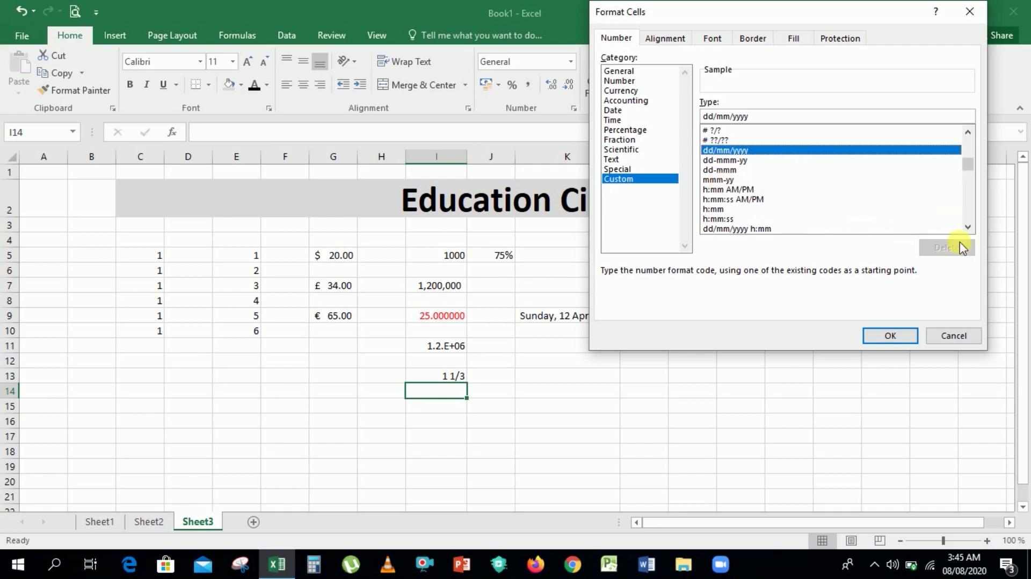
- Scroll through the custom codes, then confirm the dd/mm/yyyy format with OK
{"action": "left_click", "coordinate": [968, 228]}
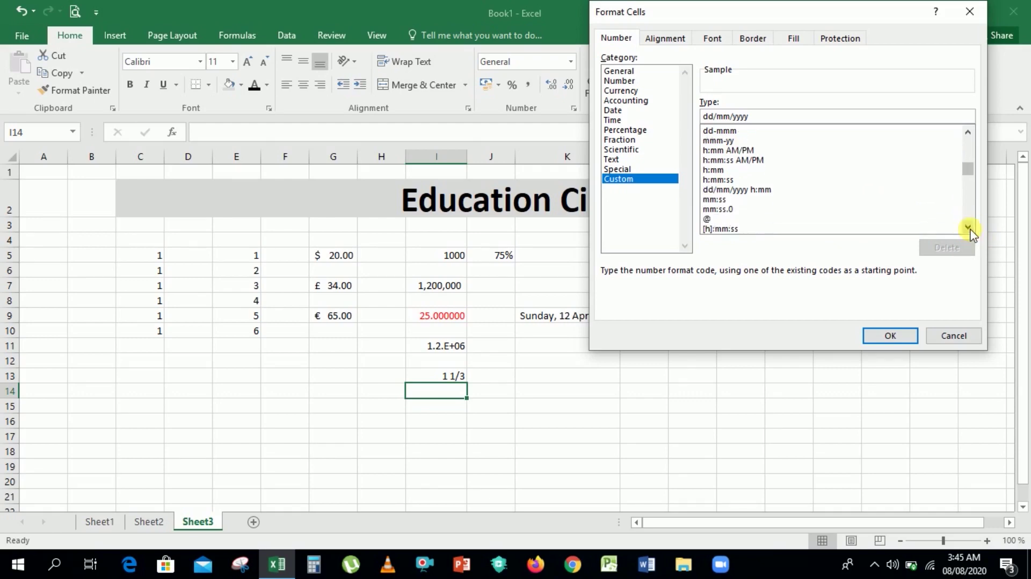
{"action": "left_click", "coordinate": [968, 228]}
{"action": "left_click", "coordinate": [969, 227]}
{"action": "left_click", "coordinate": [969, 228]}
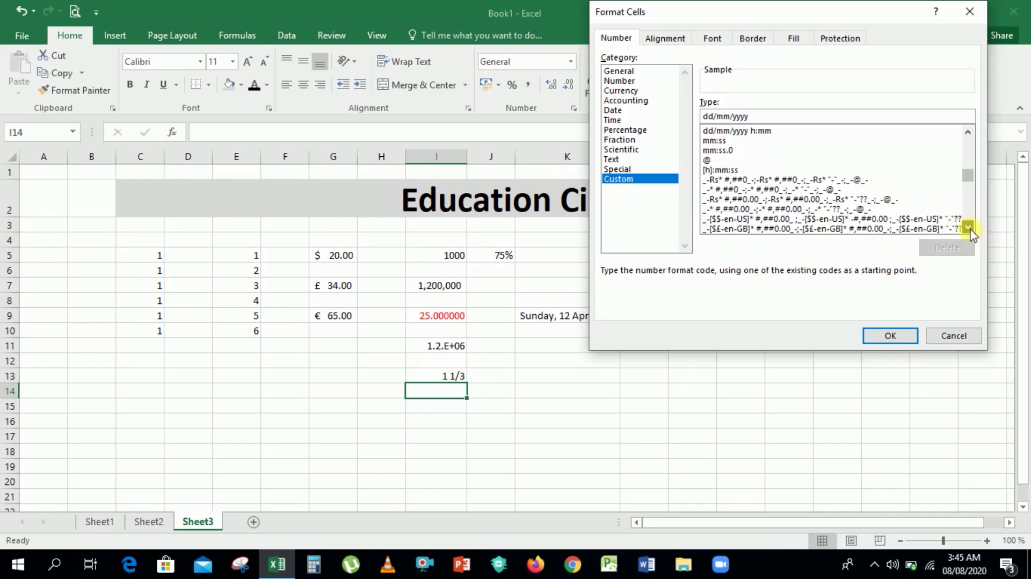
{"action": "left_click", "coordinate": [969, 227]}
{"action": "left_click", "coordinate": [969, 228]}
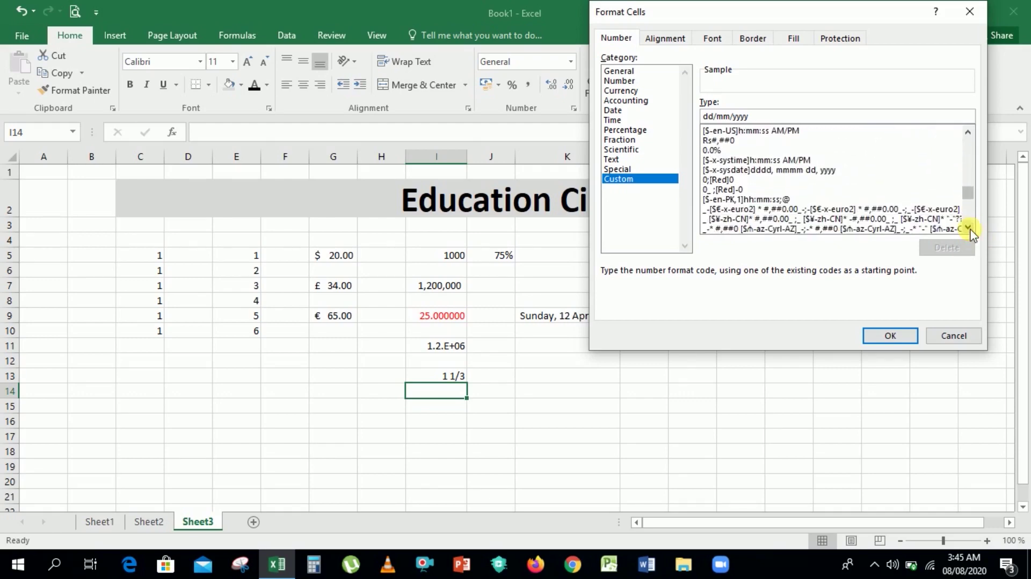
{"action": "left_click", "coordinate": [968, 227]}
{"action": "left_click", "coordinate": [969, 227]}
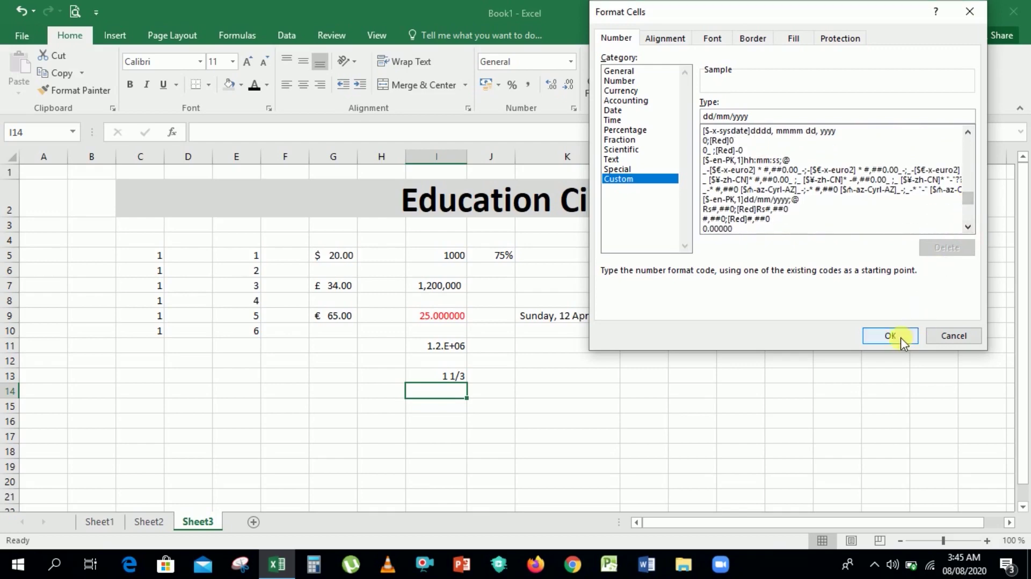
{"action": "left_click", "coordinate": [904, 341]}
{"action": "left_click", "coordinate": [647, 345]}
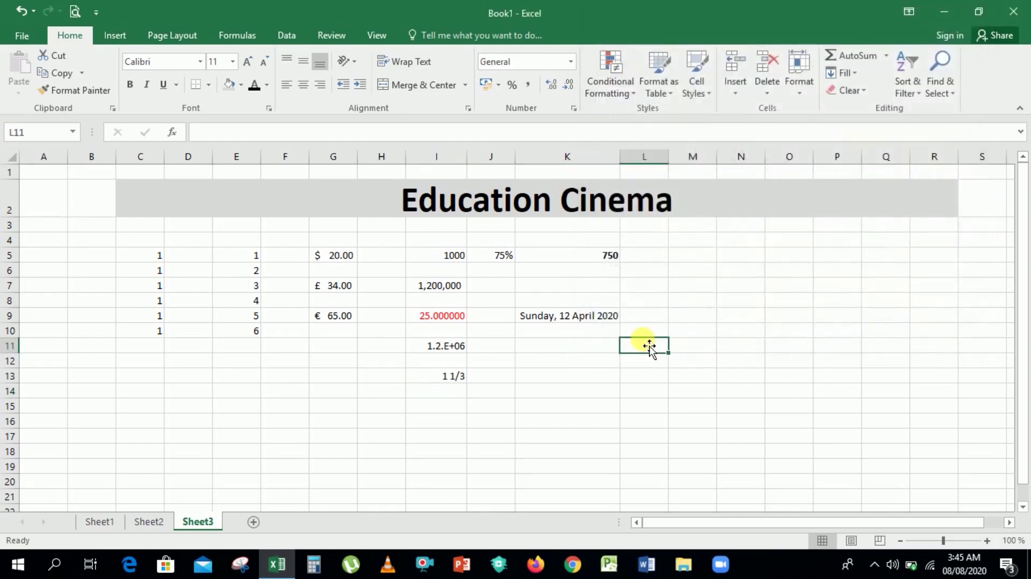
{"action": "left_click", "coordinate": [527, 351]}
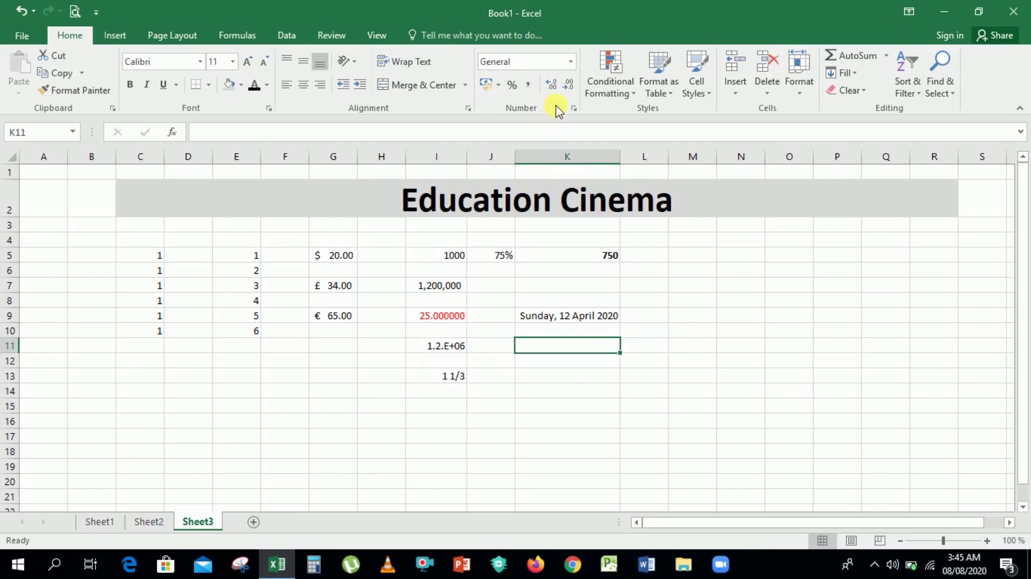